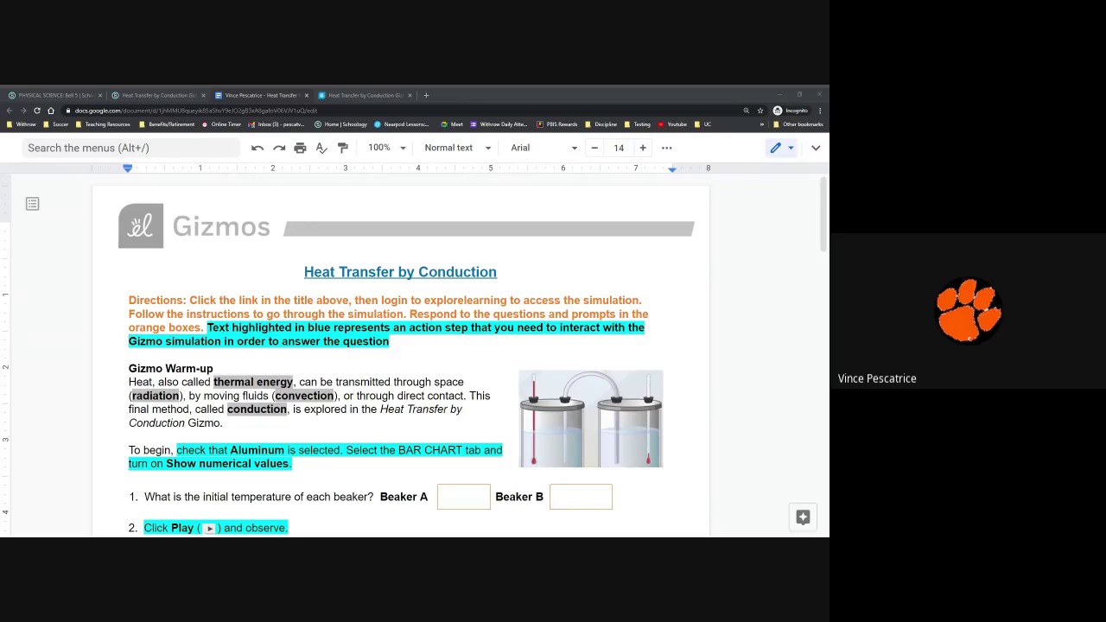
Preview the worksheet title's simulation link, then switch to the Schoology course materials tab.
left_click(305, 272)
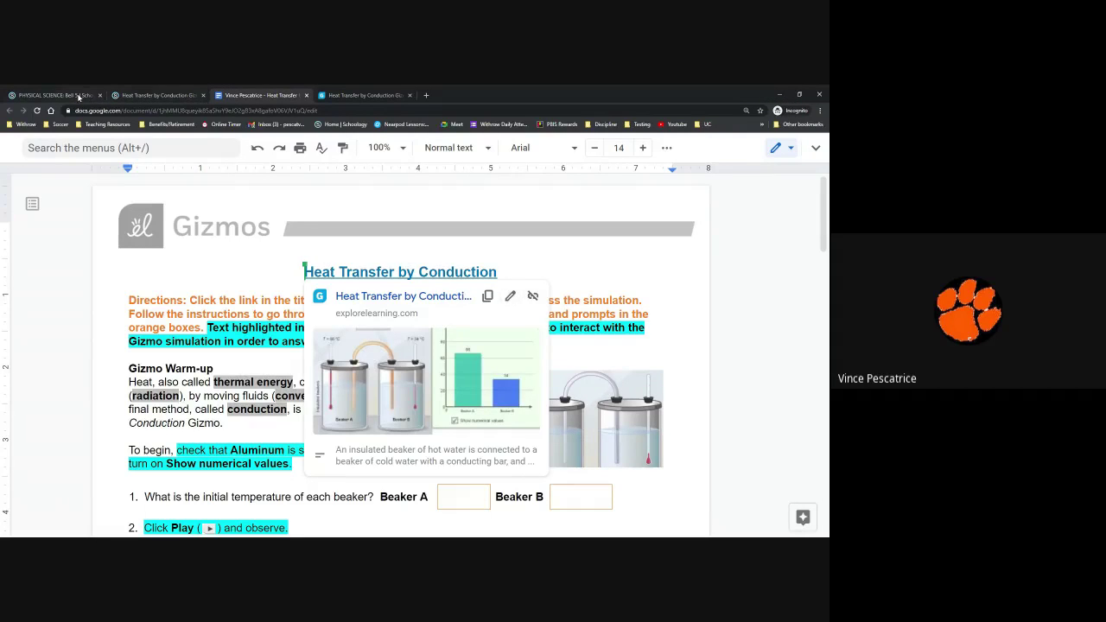
left_click(77, 97)
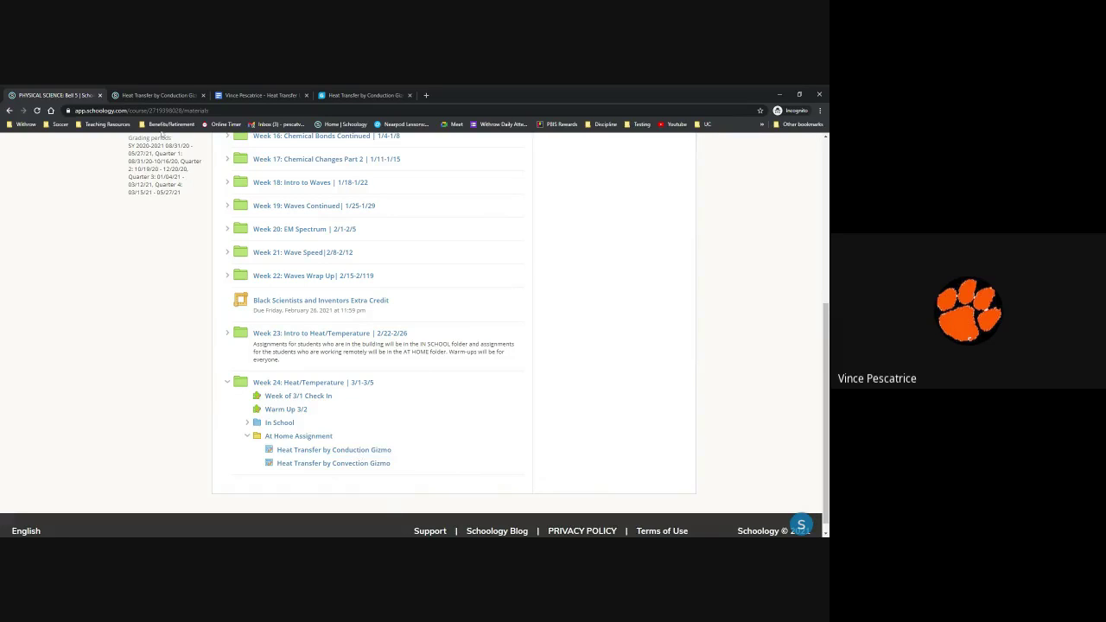
View the Heat Transfer by Conduction assignment tab in Schoology, then close it.
left_click(158, 96)
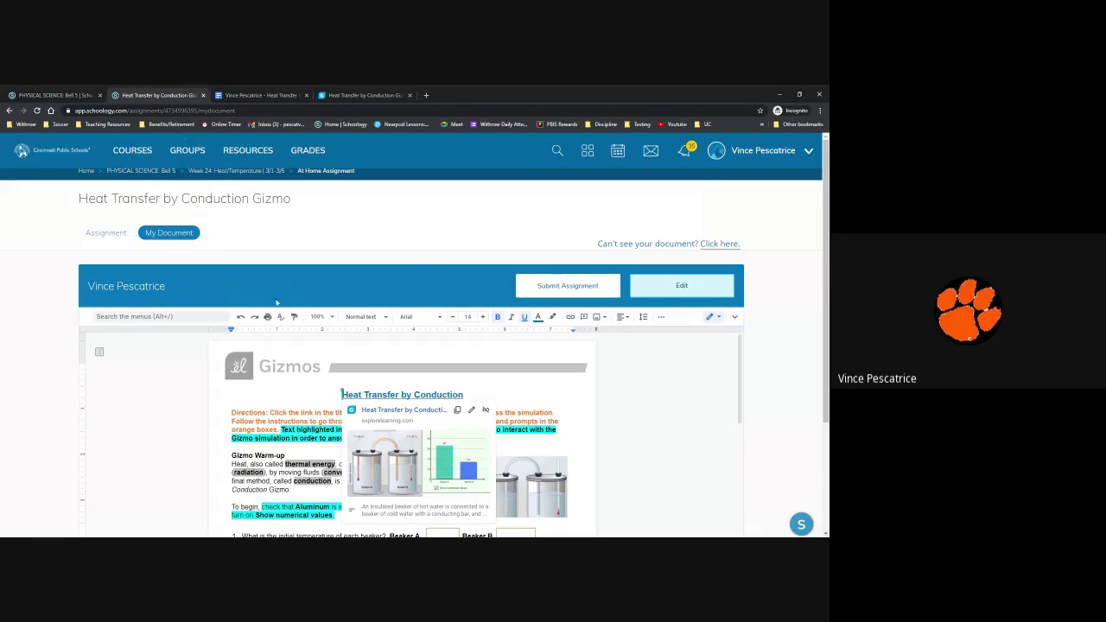
scroll(253, 294, "down", 1)
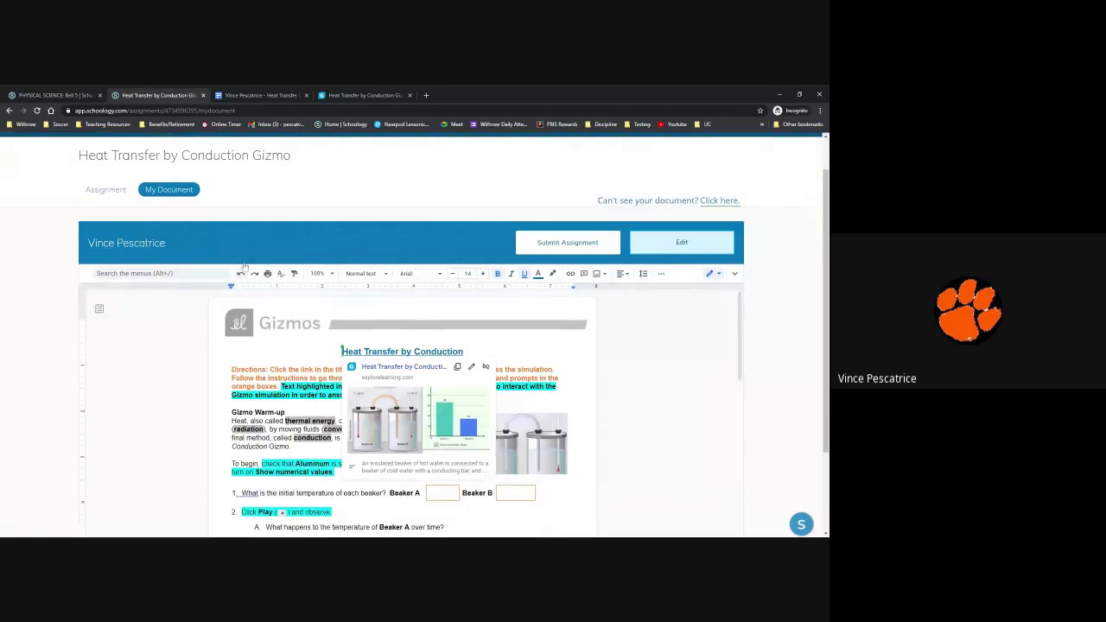
left_click(203, 95)
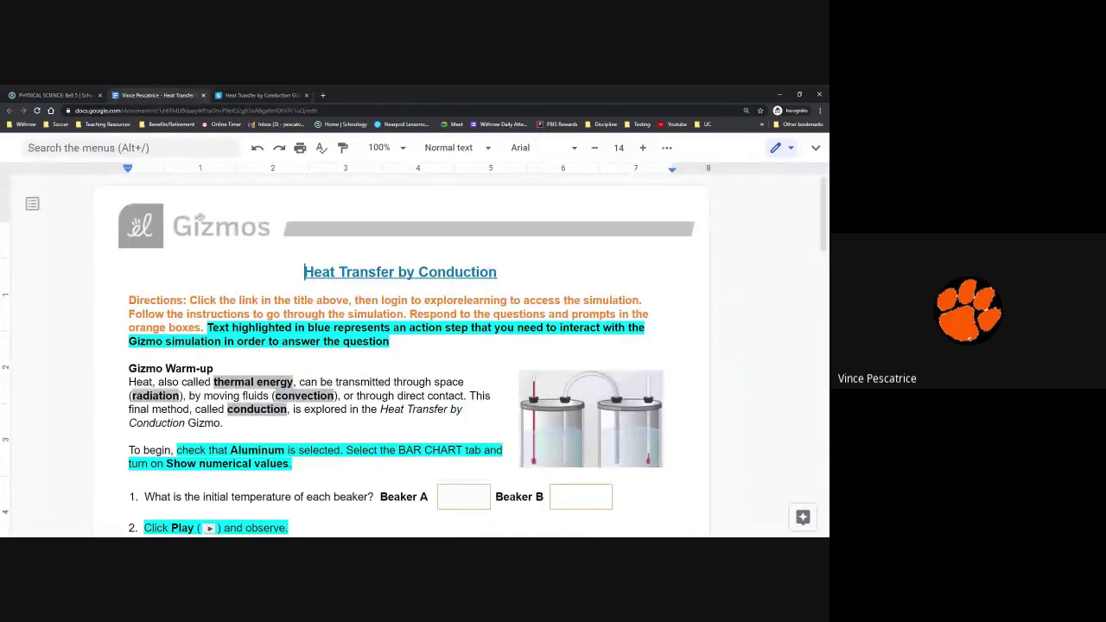
scroll(200, 216, "down", 2)
scroll(200, 216, "up", 2)
left_click_drag(190, 300, 391, 342)
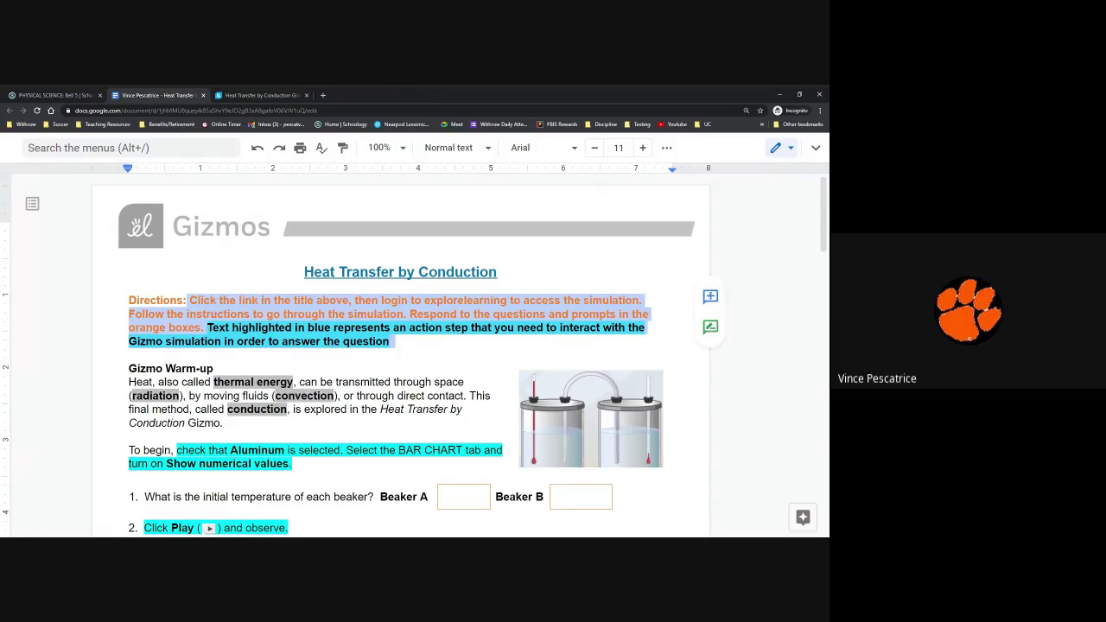
left_click(213, 300)
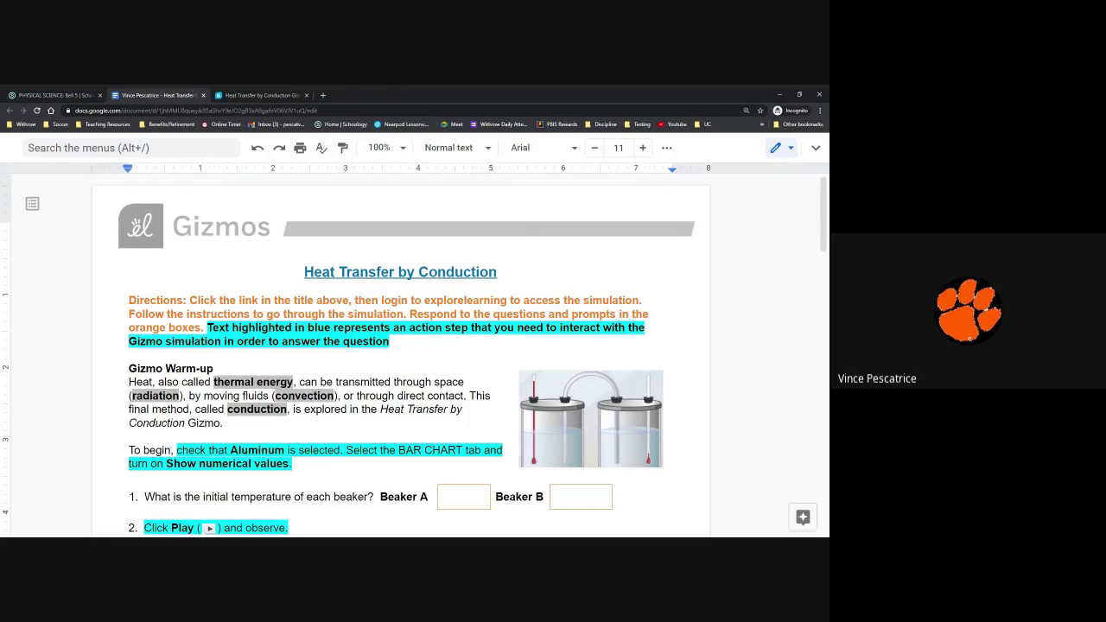
left_click(335, 271)
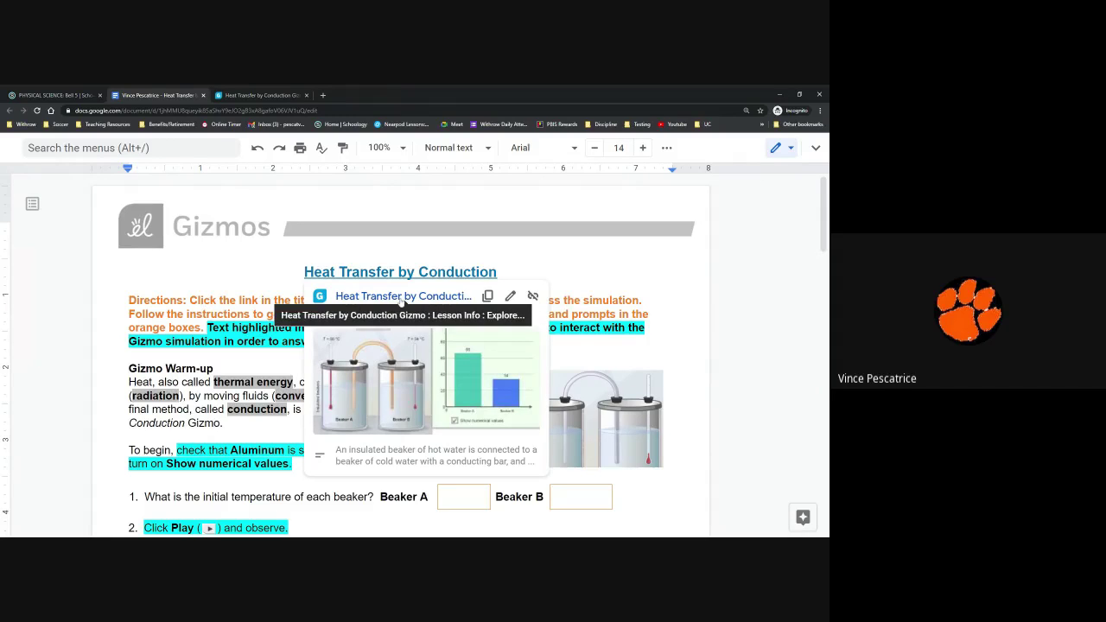
left_click(279, 301)
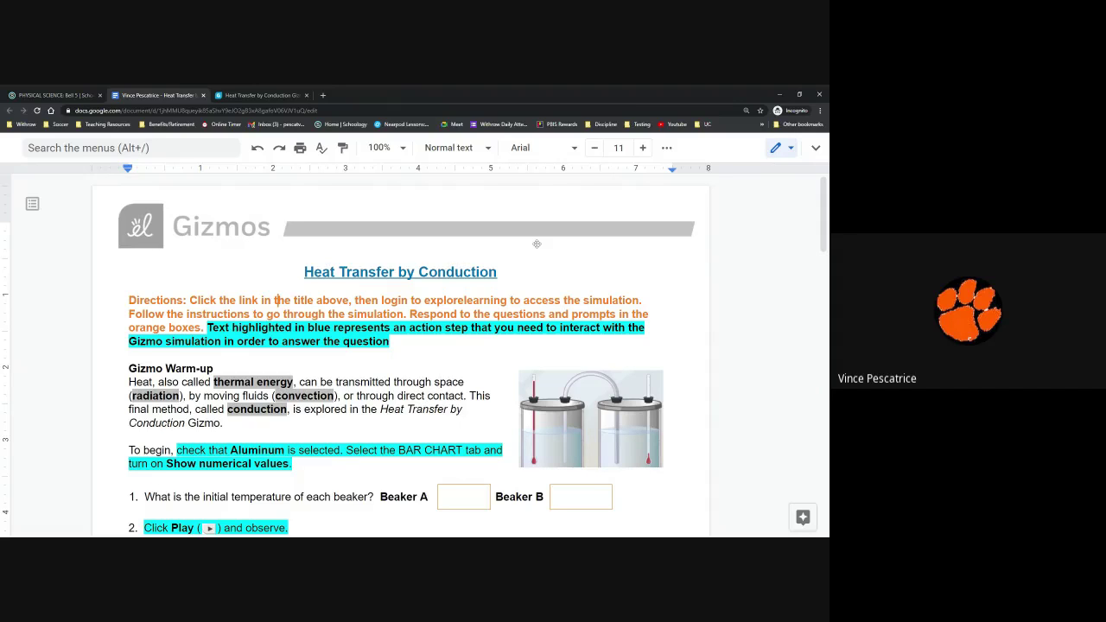
Bring up the Gizmo tab and dismiss Lesson Info to reveal the aluminum-linked beakers.
left_click(233, 94)
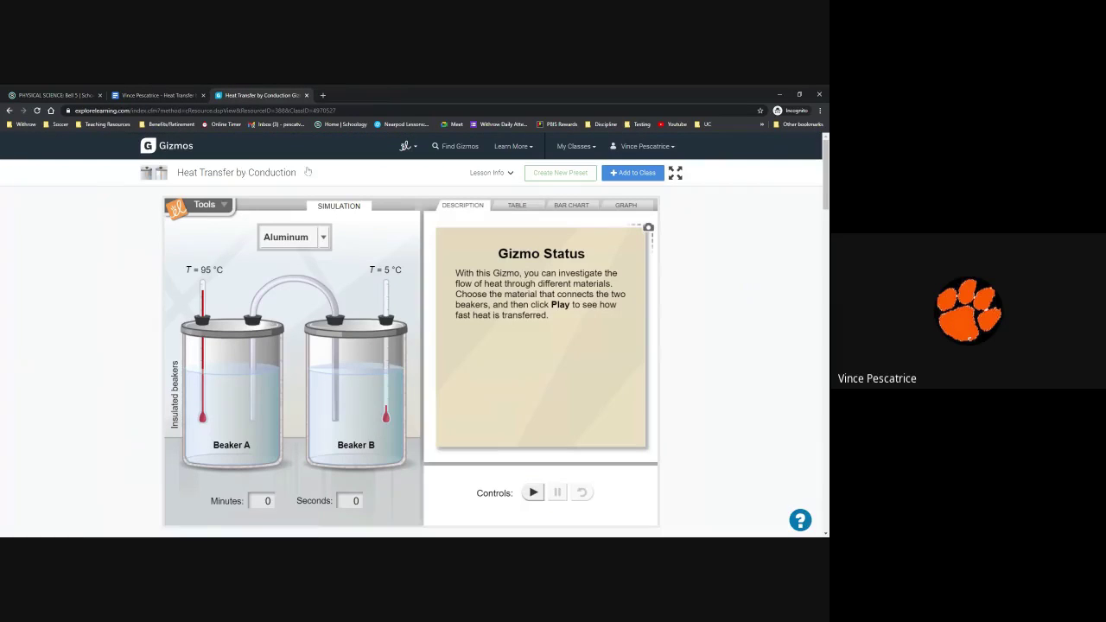
left_click_drag(296, 173, 176, 172)
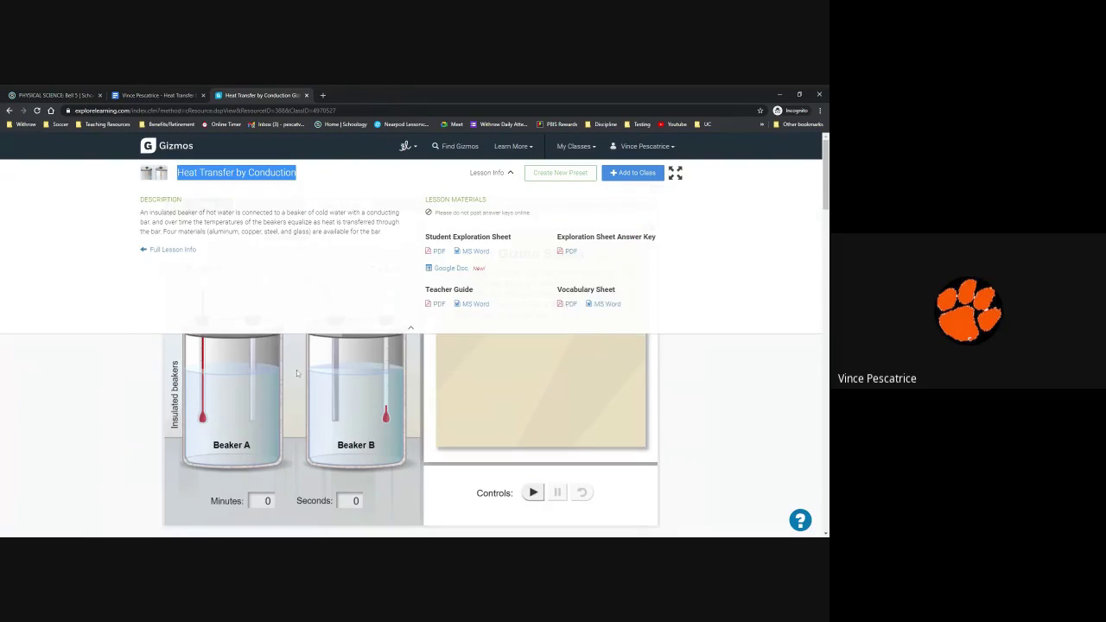
left_click(75, 383)
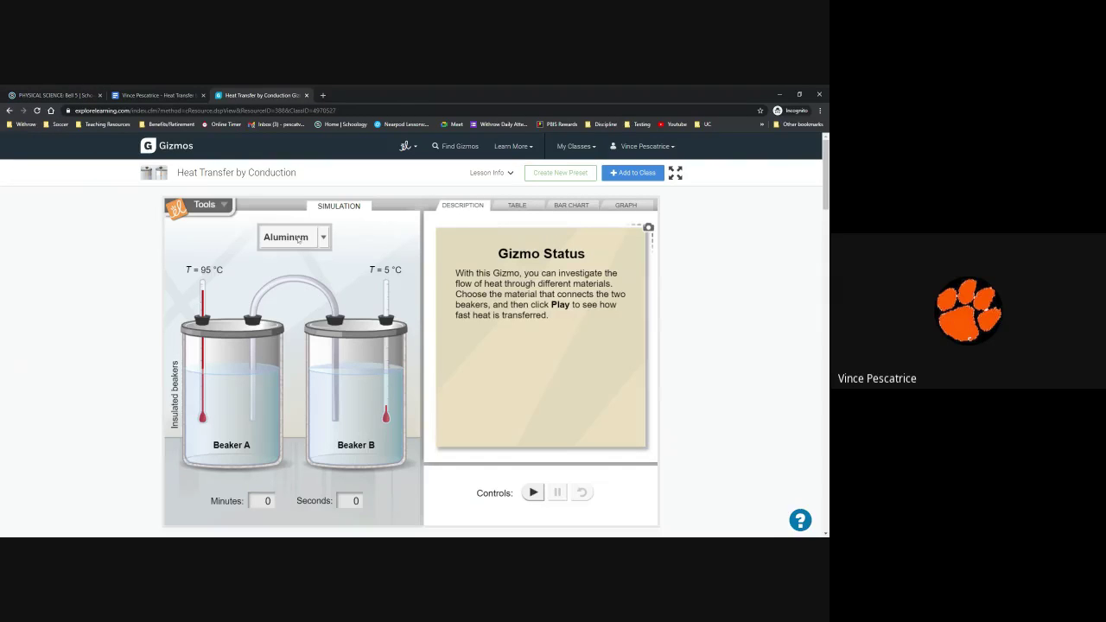
At the Gizmo Warm-up, highlight the terms thermal energy, conduction and radiation.
left_click(128, 96)
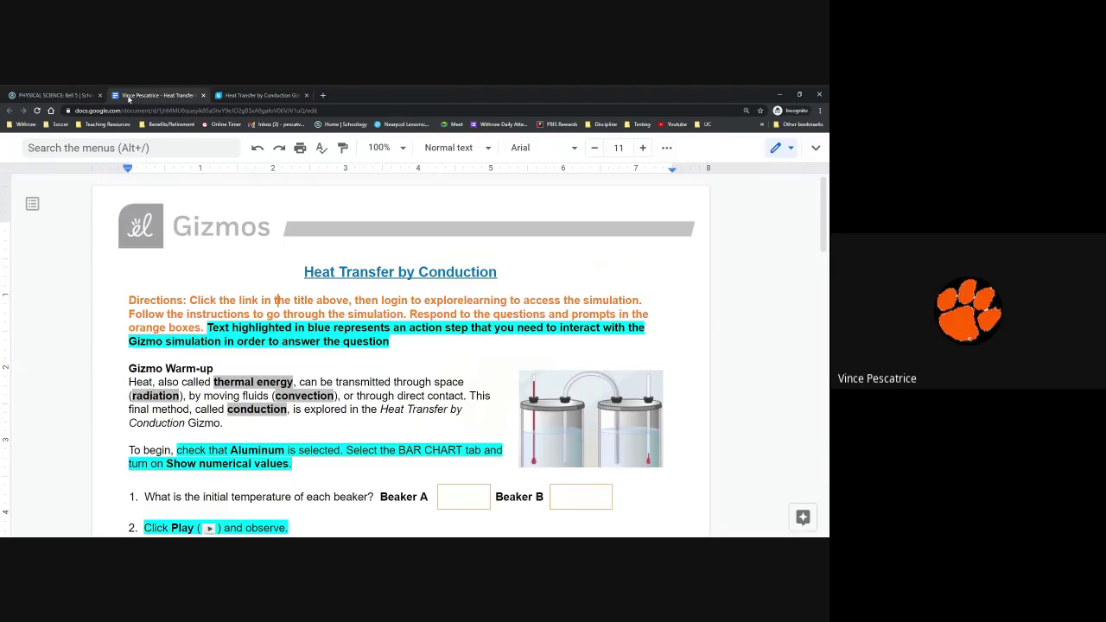
scroll(398, 364, "down", 2)
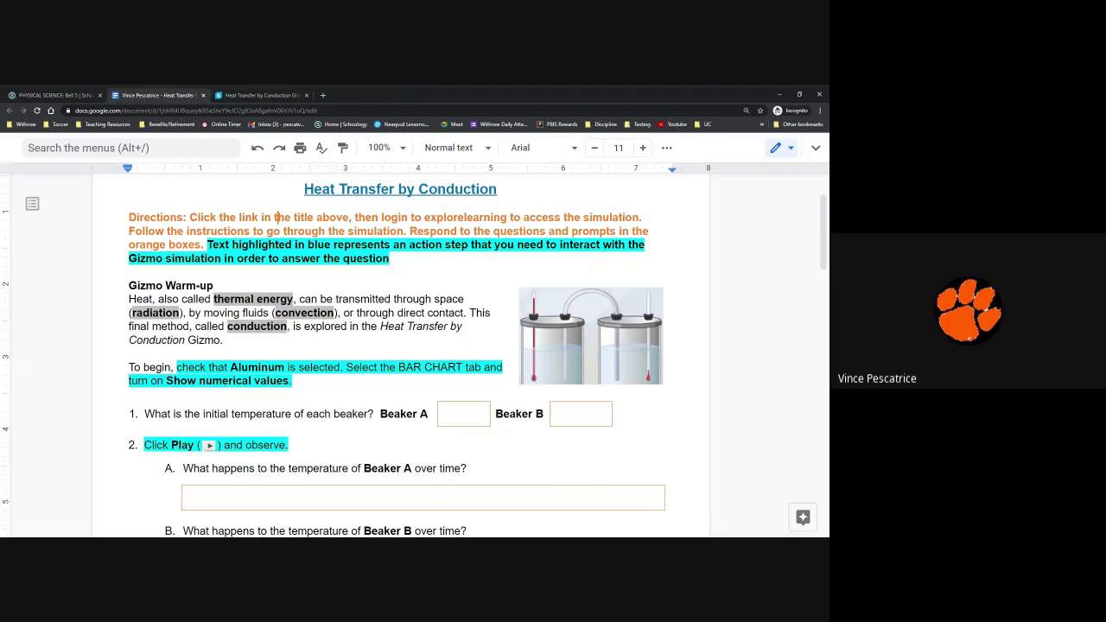
scroll(275, 218, "down", 1)
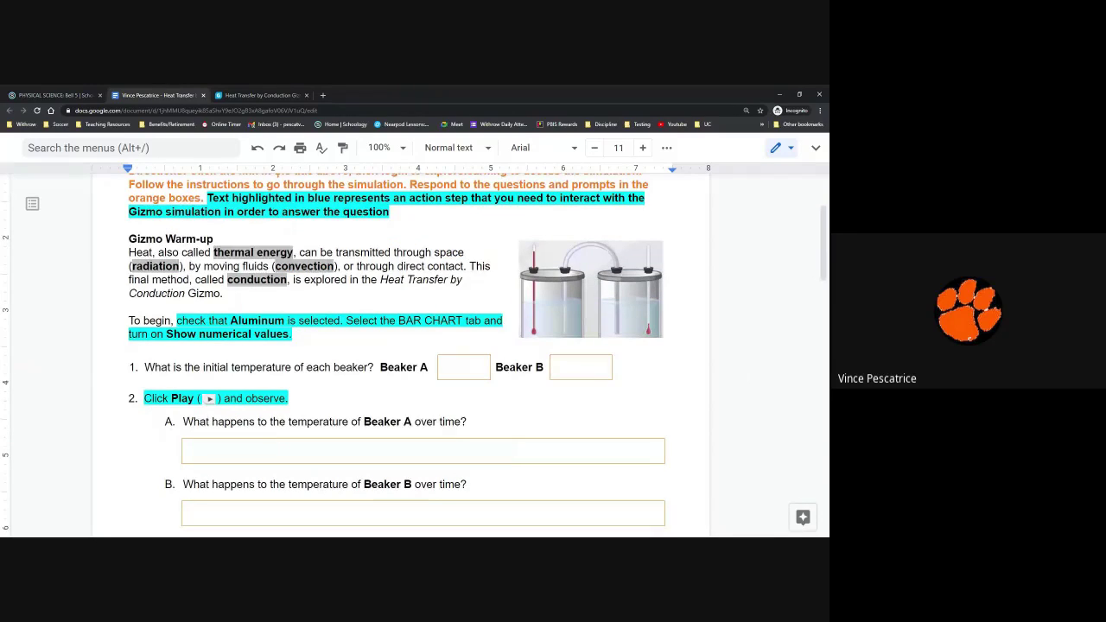
left_click_drag(128, 253, 223, 294)
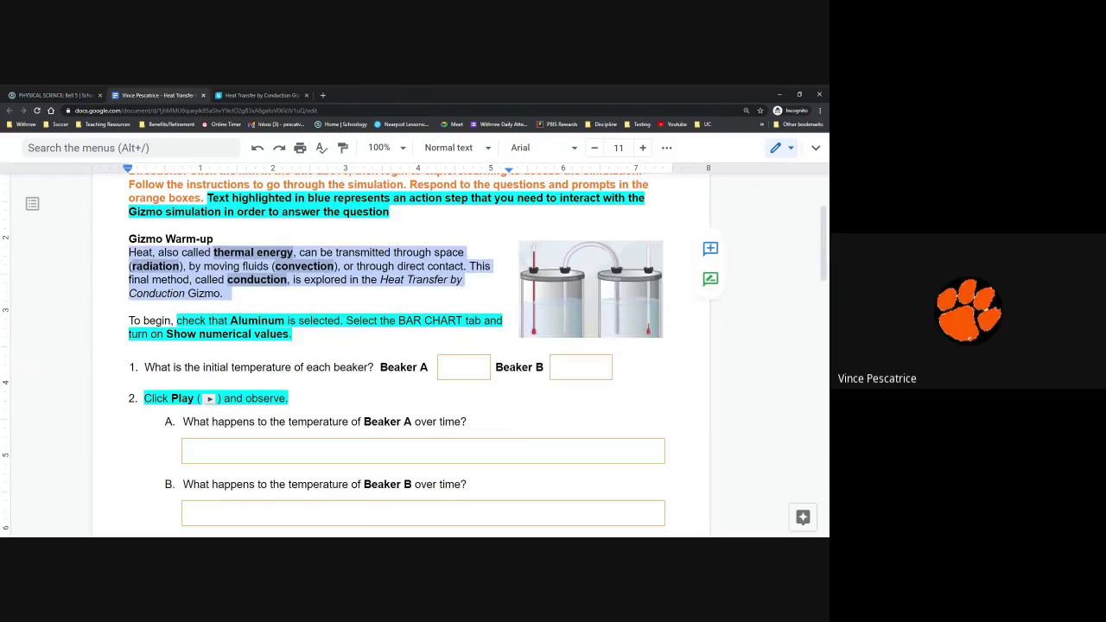
left_click_drag(214, 252, 293, 253)
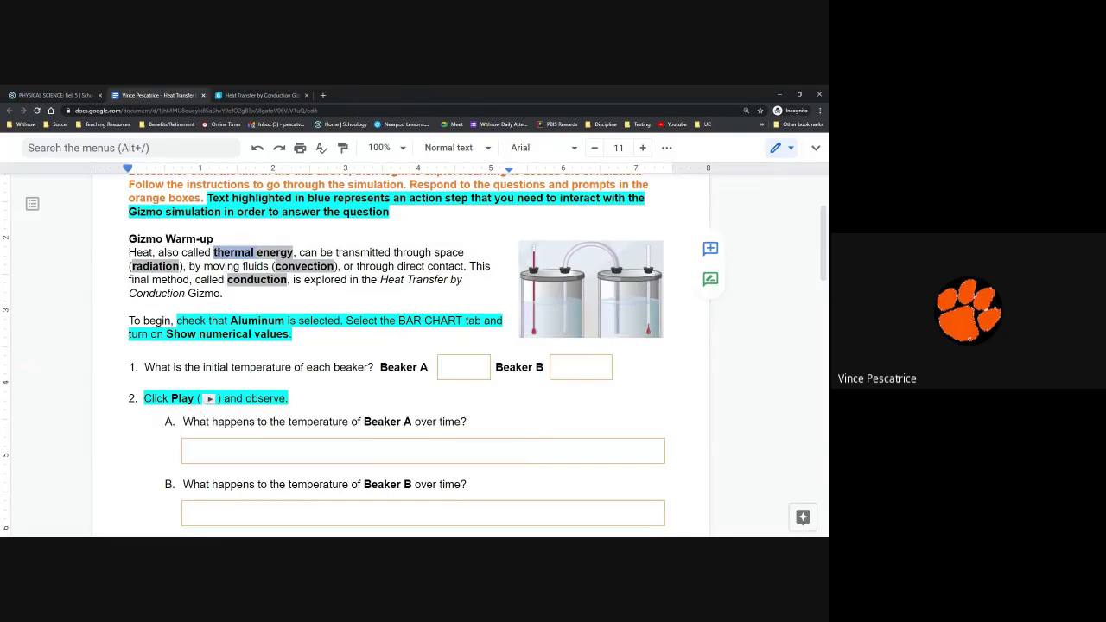
double_click(257, 279)
double_click(155, 266)
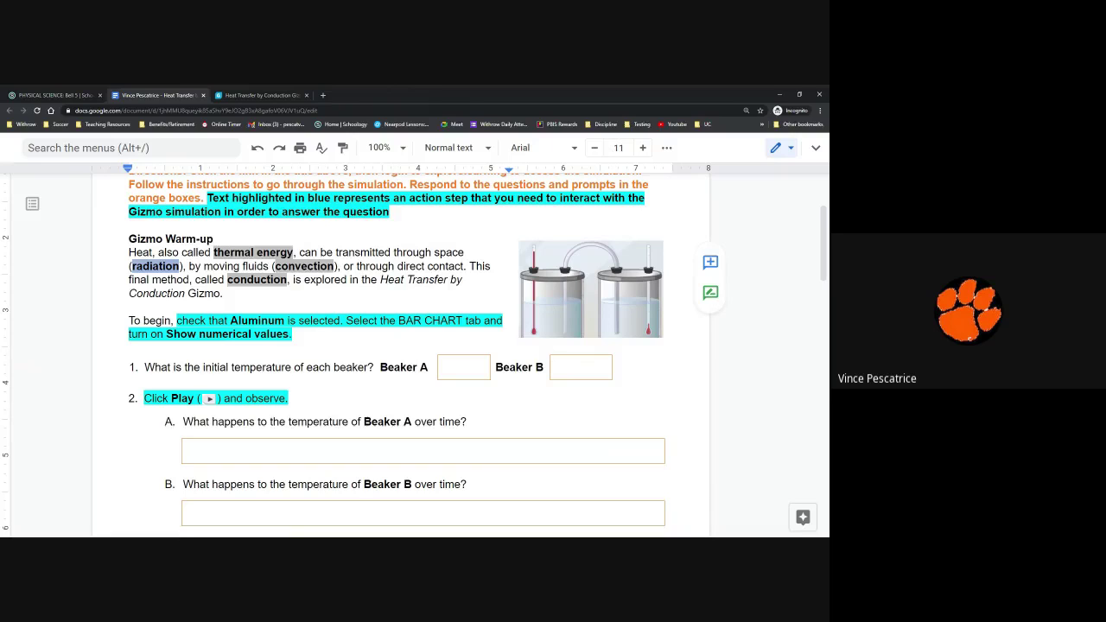
left_click(361, 253)
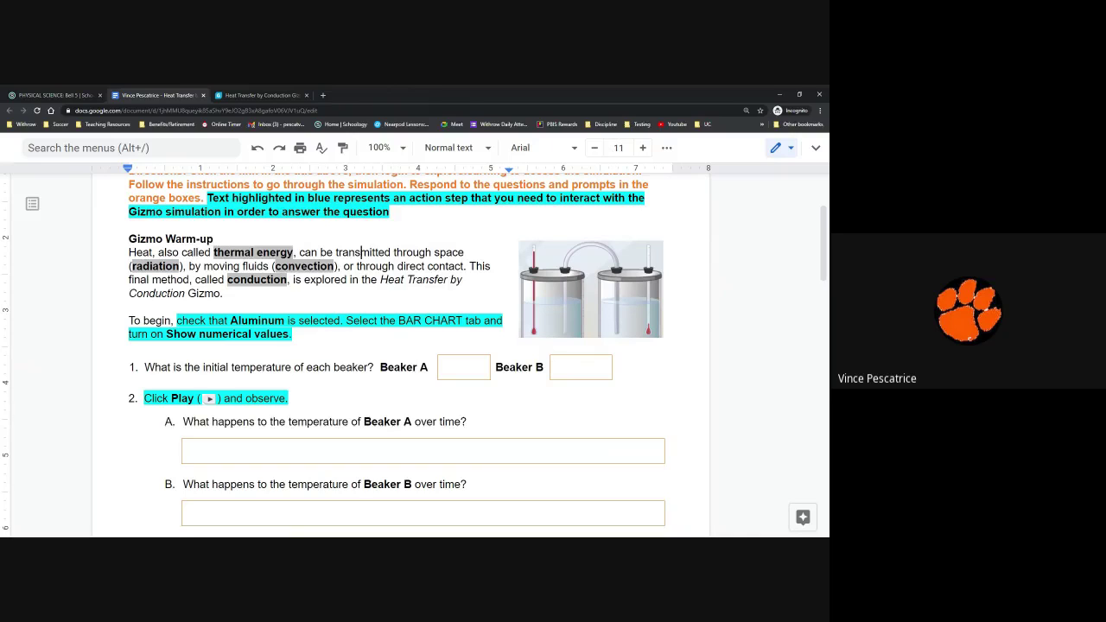
left_click_drag(129, 253, 293, 253)
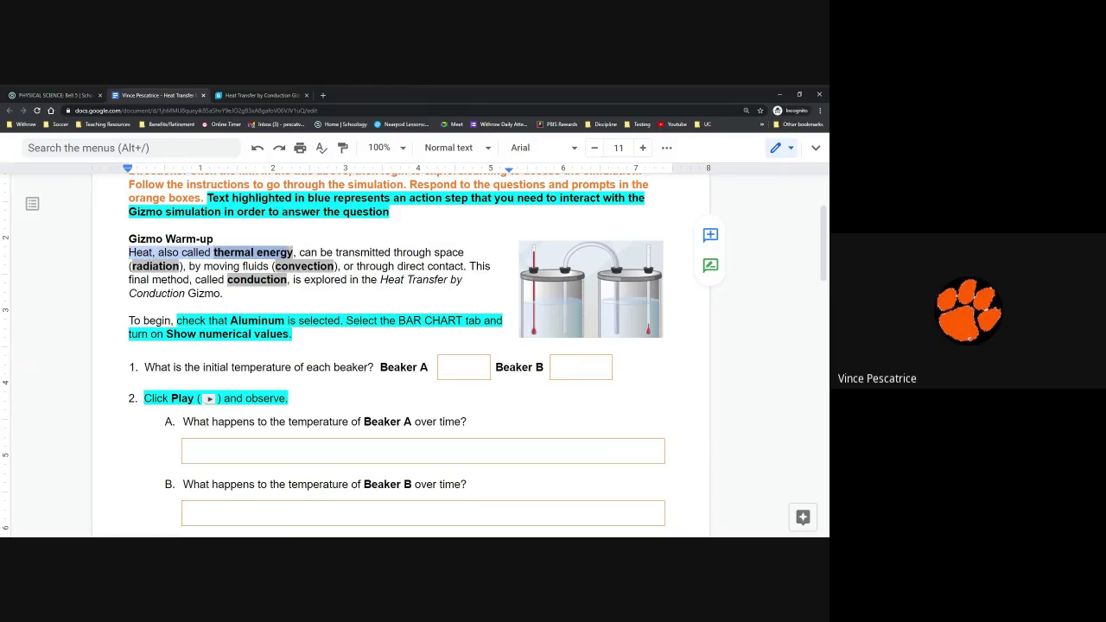
In the Gizmo, show the BAR CHART with numerical values, then return to the worksheet.
left_click(230, 96)
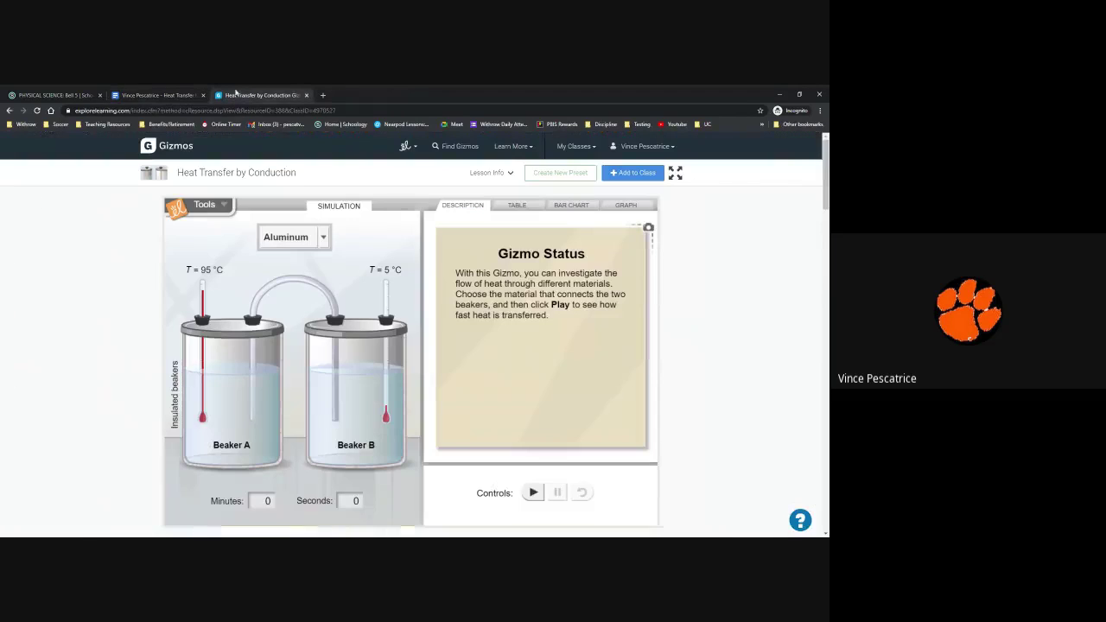
left_click(568, 208)
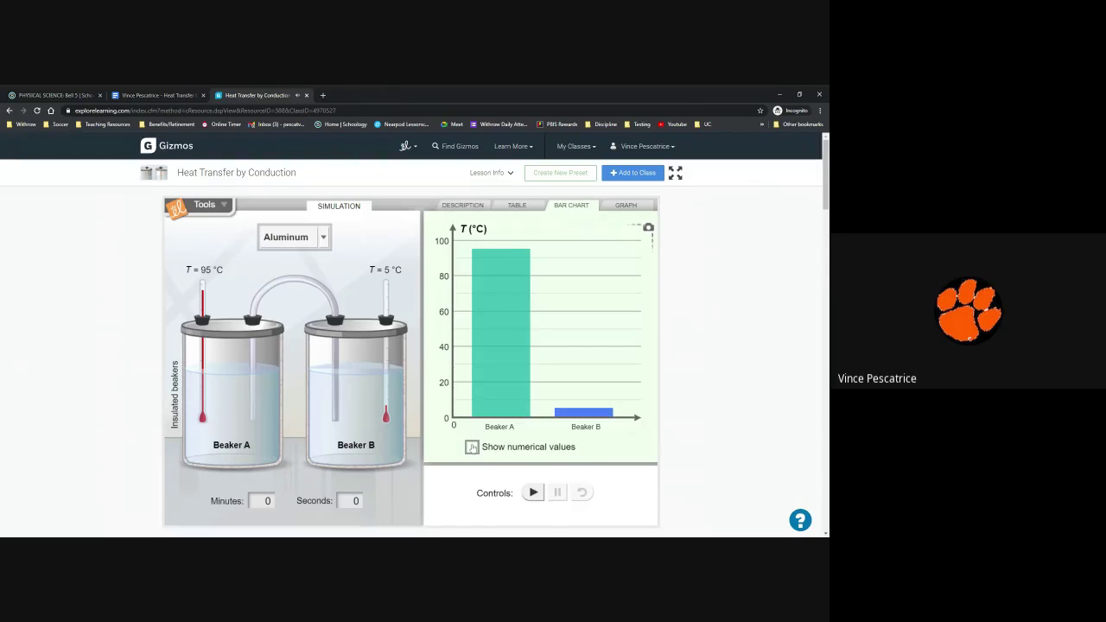
left_click(471, 448)
left_click(147, 96)
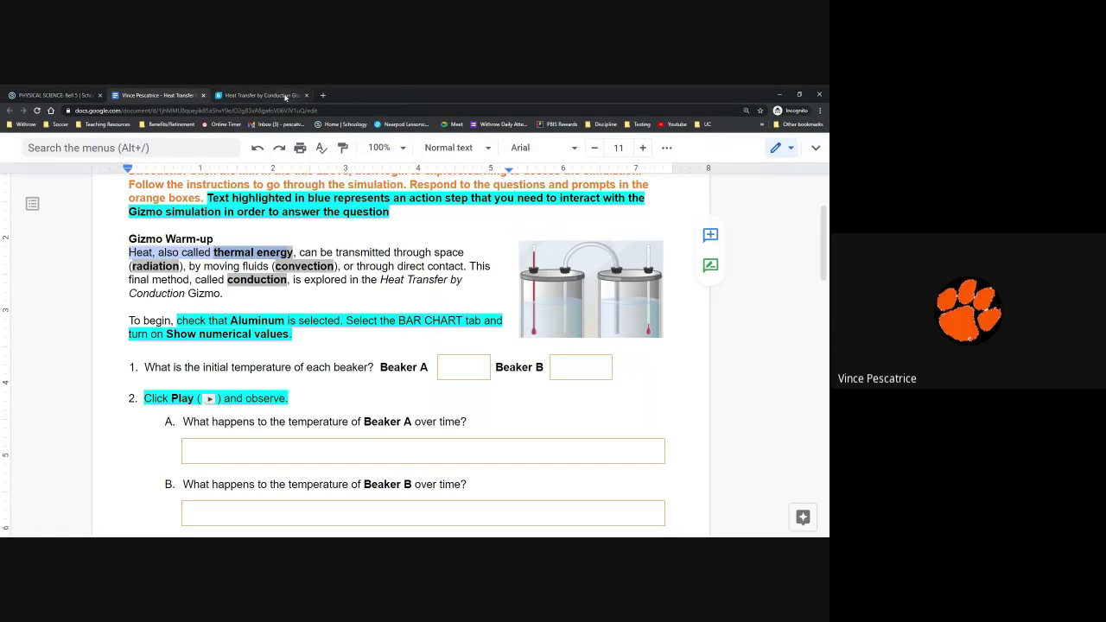
Enter 95 for Beaker A and 5 for Beaker B in question 1.
left_click(288, 97)
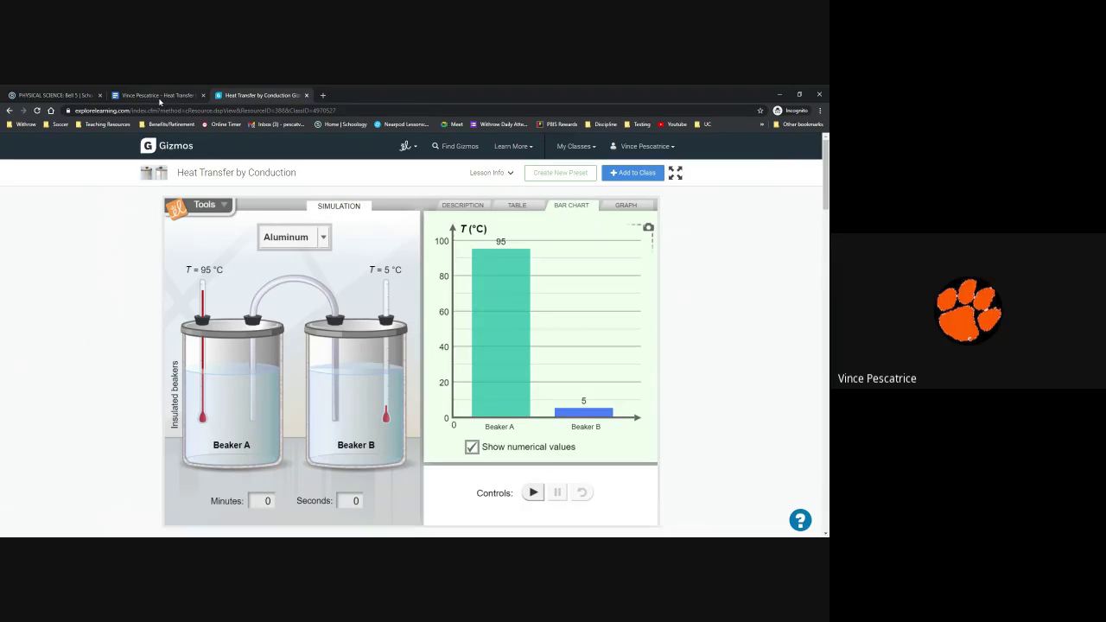
left_click(156, 95)
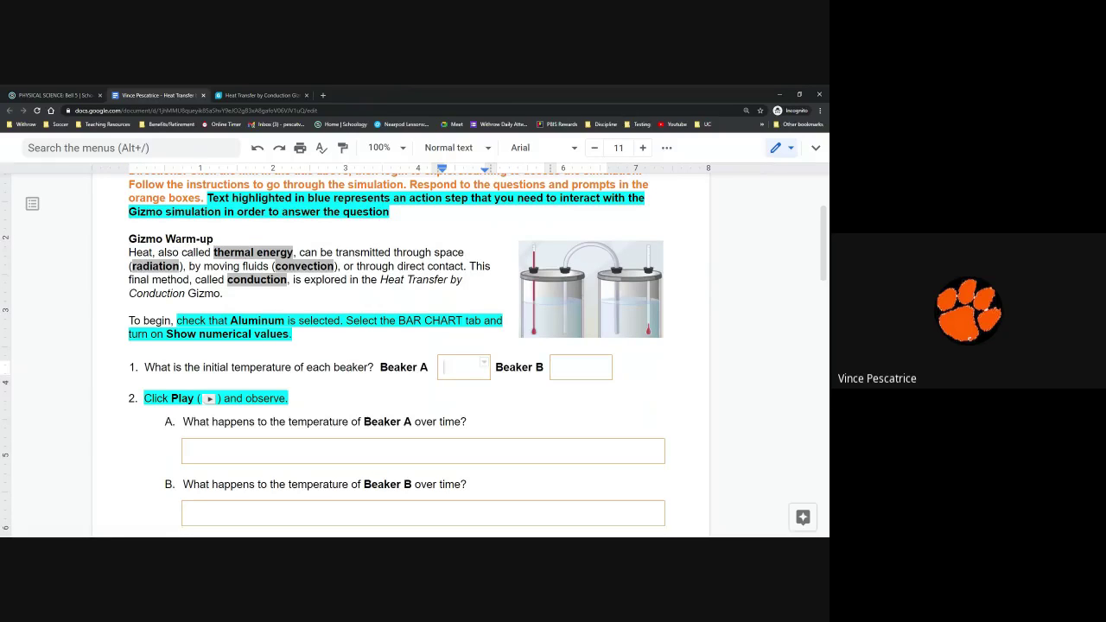
type("95")
left_click(557, 367)
type("5")
left_click(209, 406)
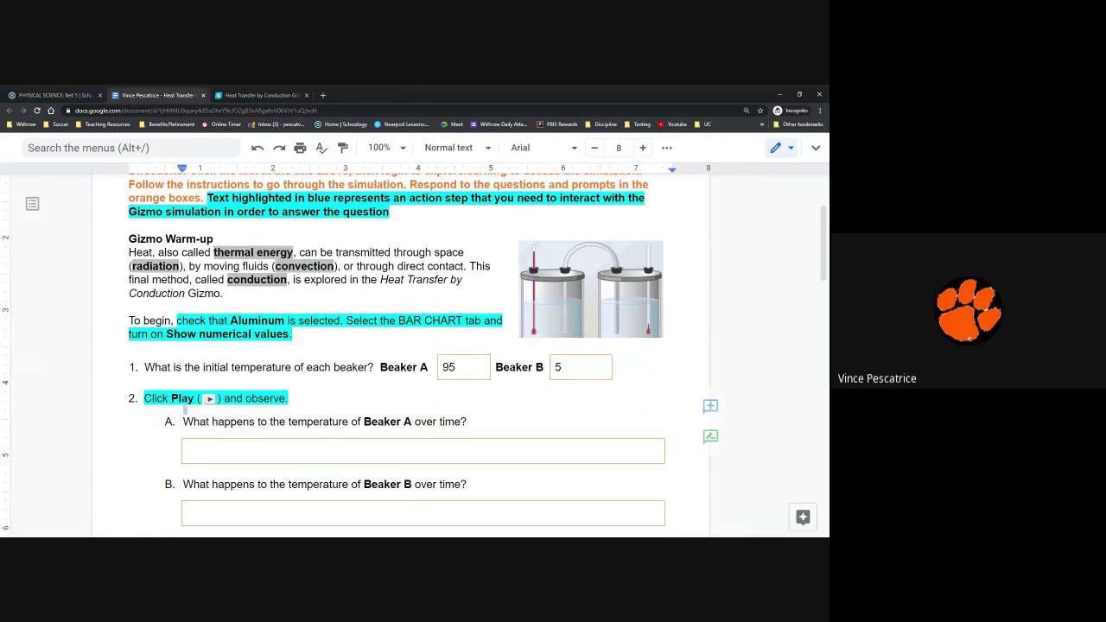
scroll(401, 355, "down", 2)
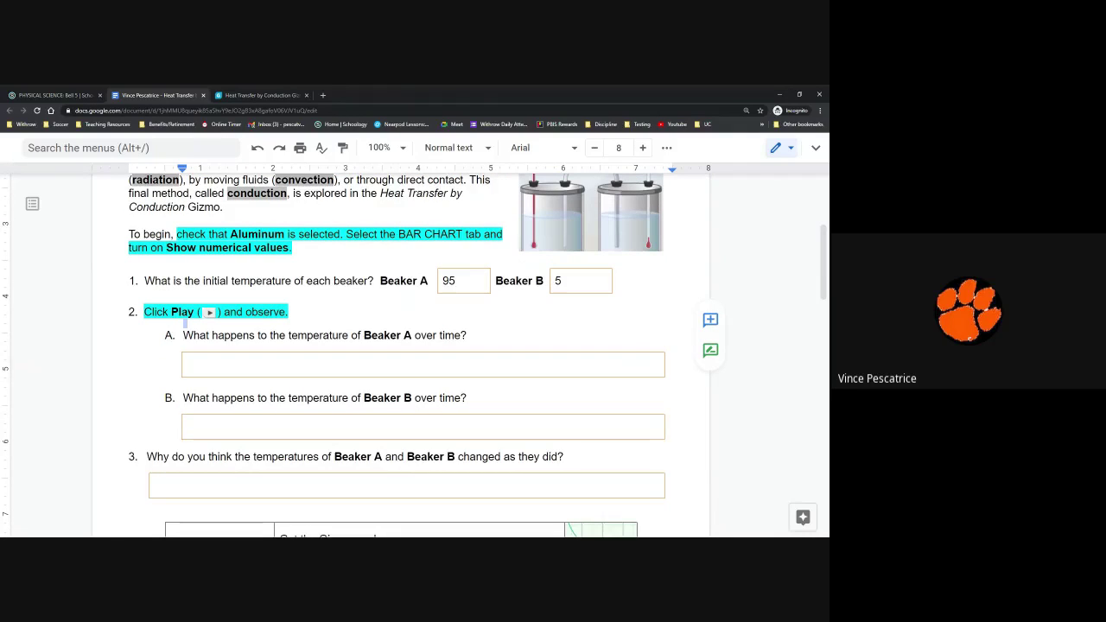
Play the simulation, pause at 24 min 20 s with both beakers at 50 °C, and return.
left_click(249, 96)
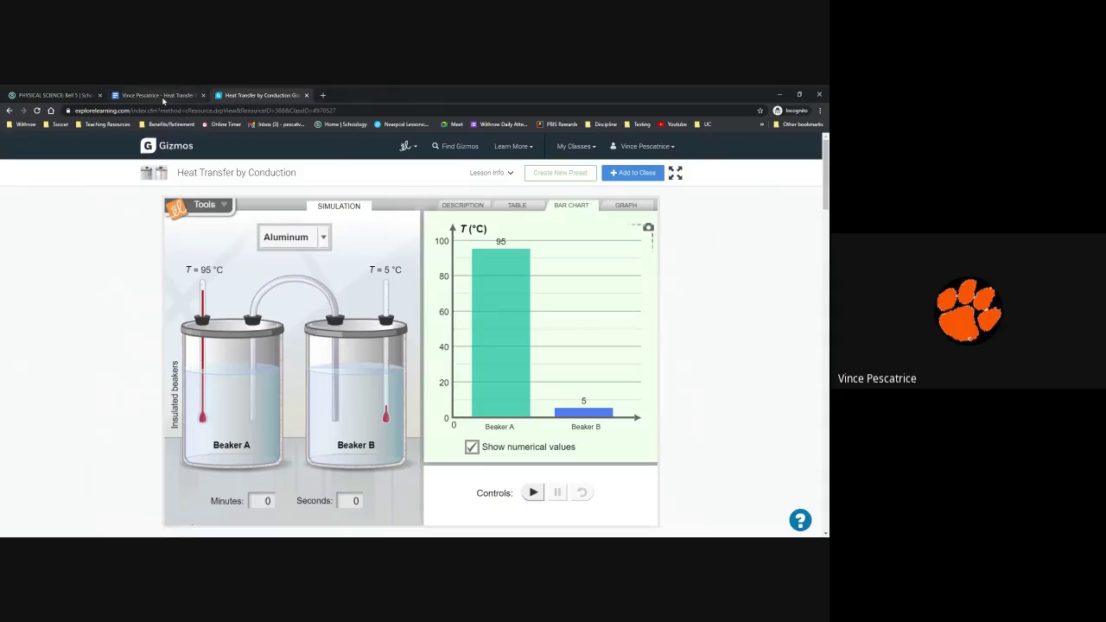
left_click(159, 95)
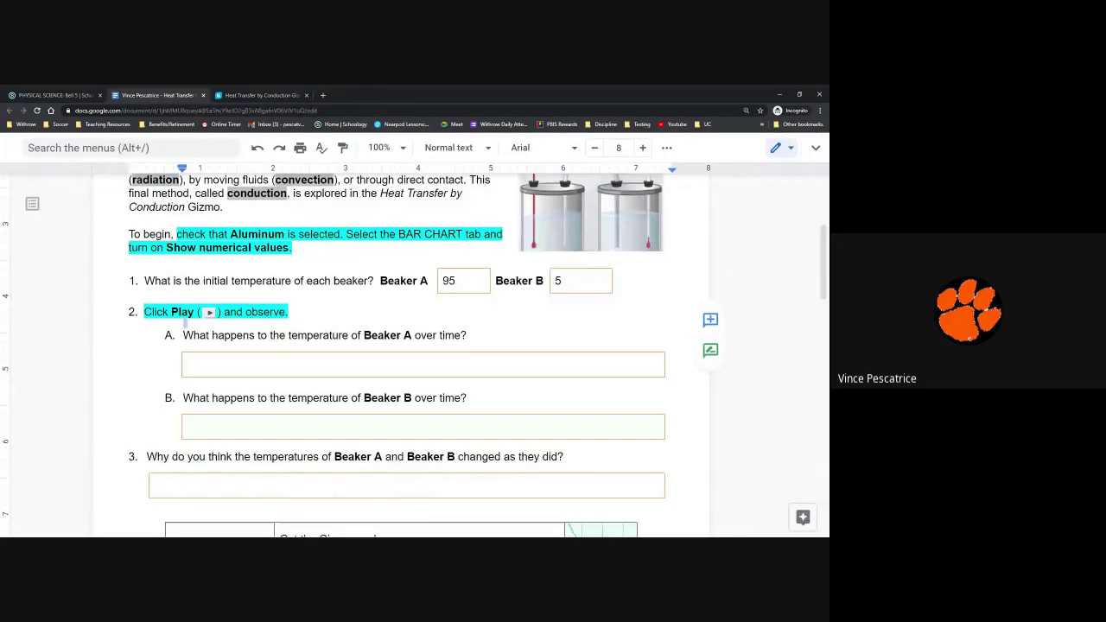
left_click(255, 95)
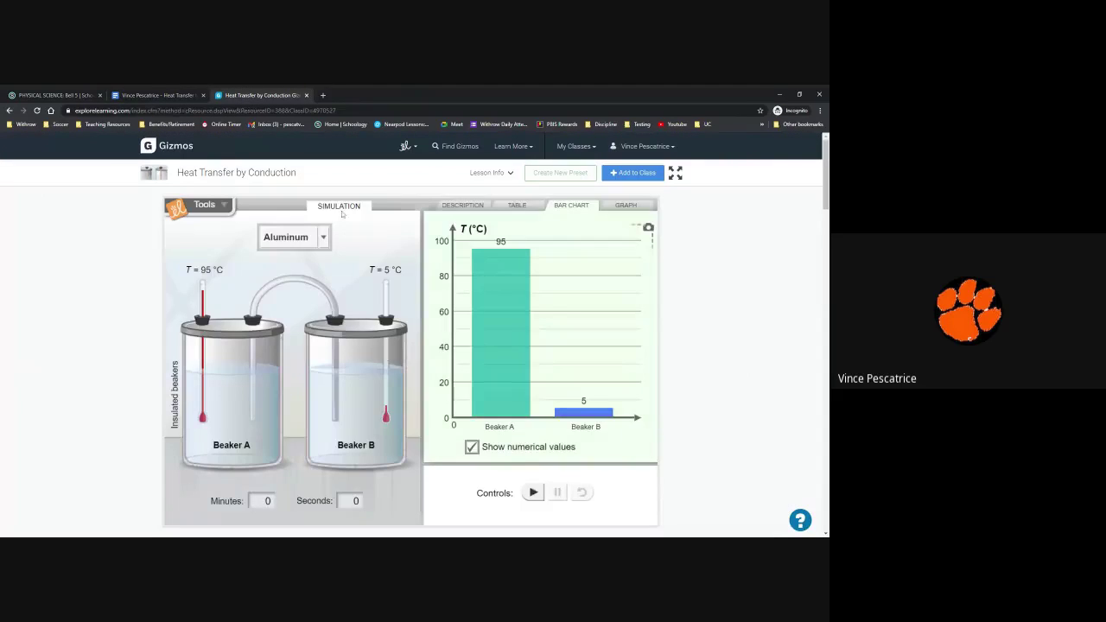
left_click(533, 494)
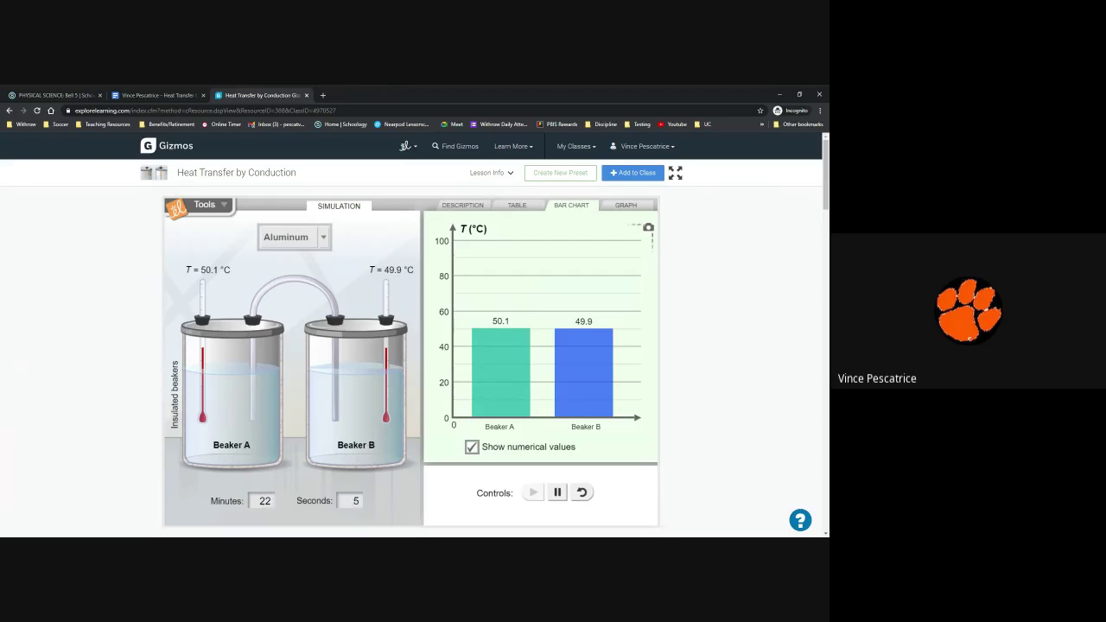
left_click(558, 493)
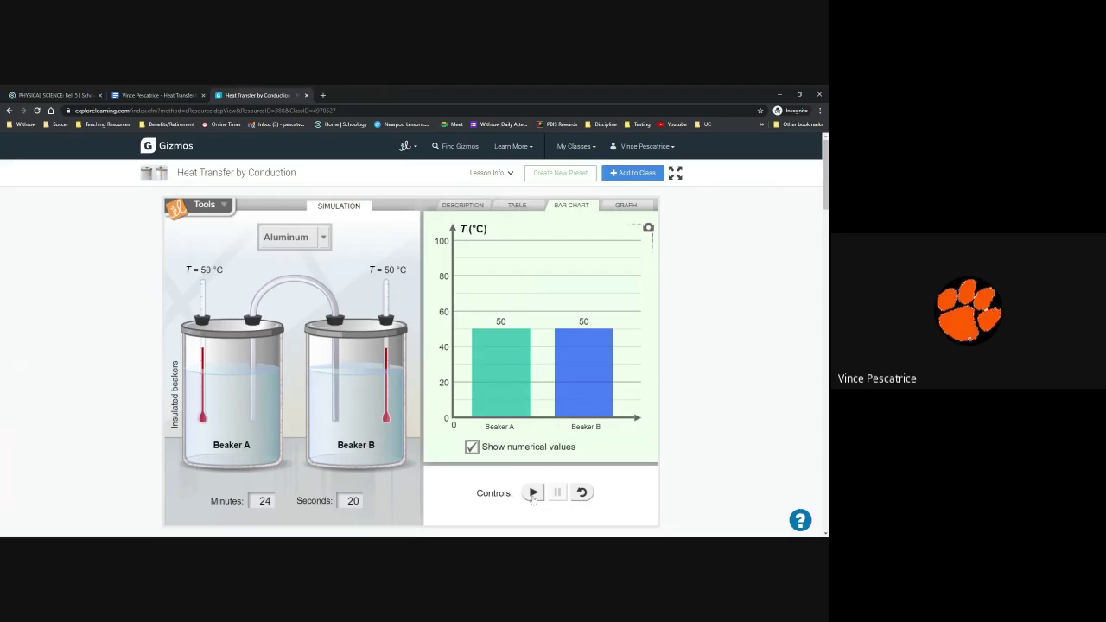
left_click(135, 96)
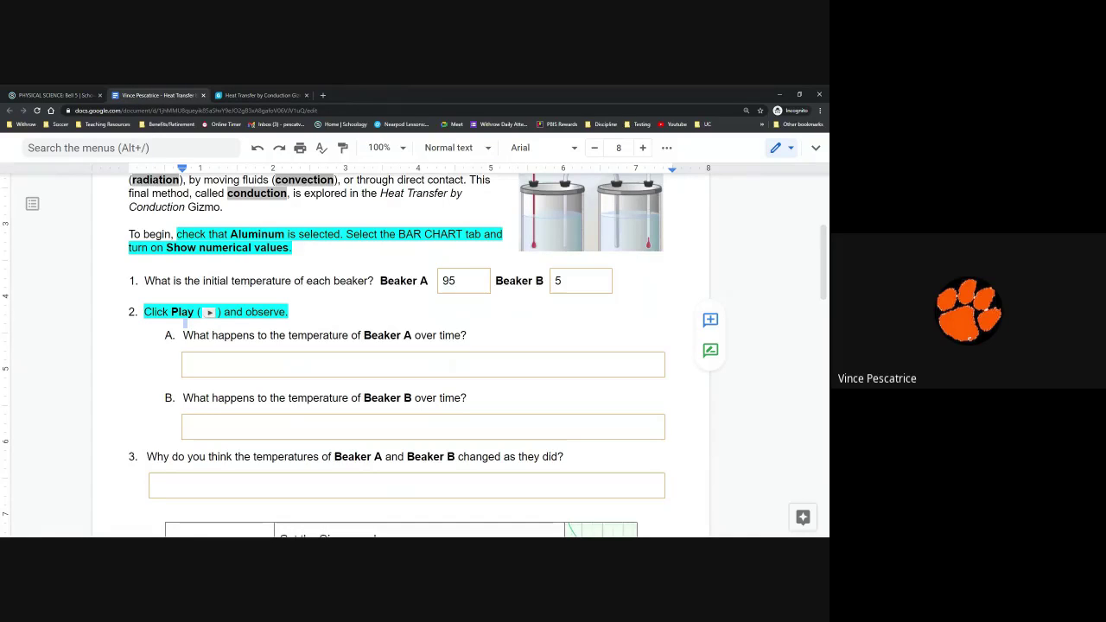
left_click(186, 364)
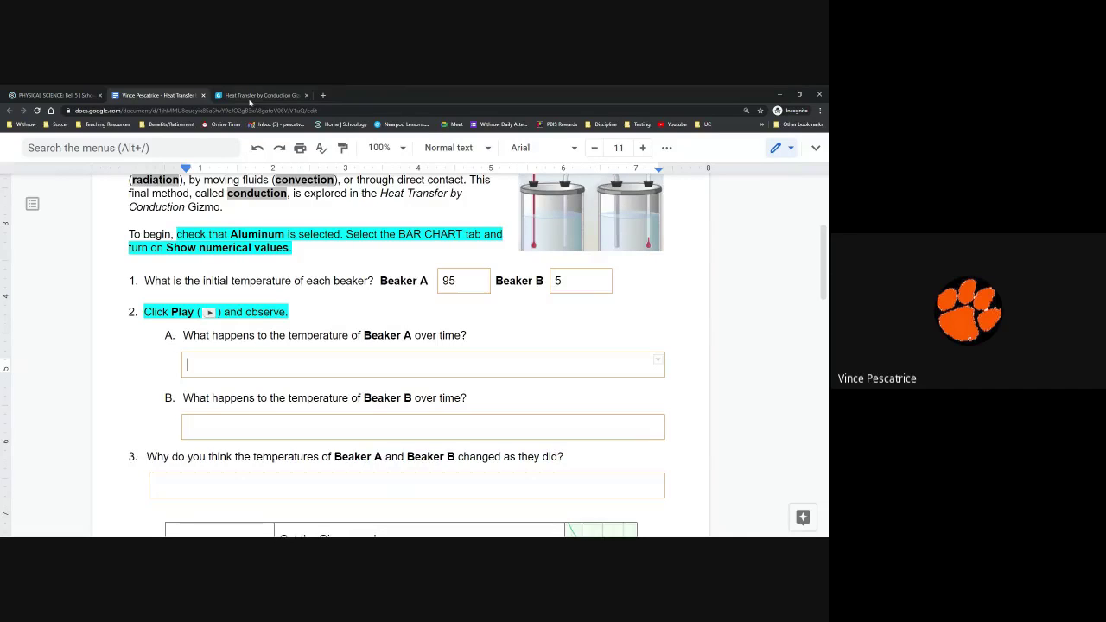
left_click(251, 97)
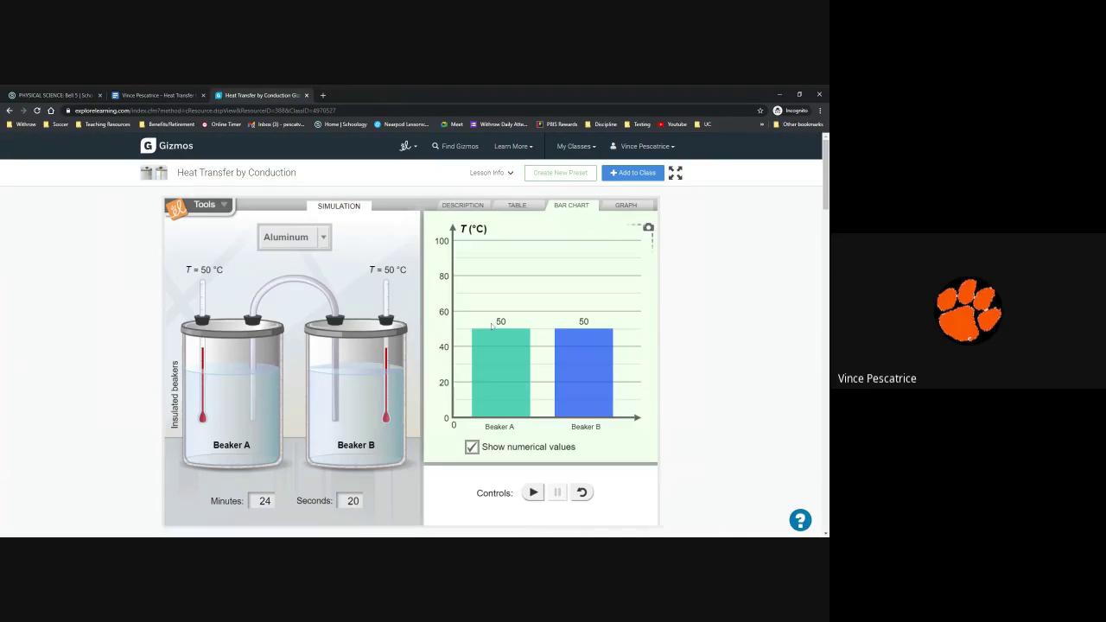
left_click(145, 100)
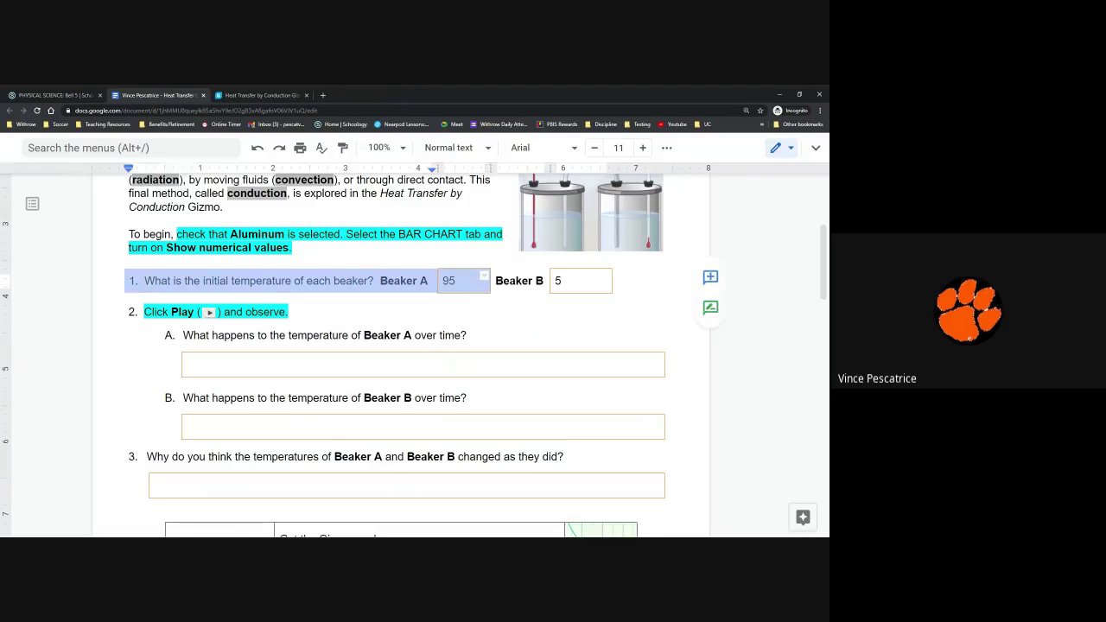
left_click(424, 363)
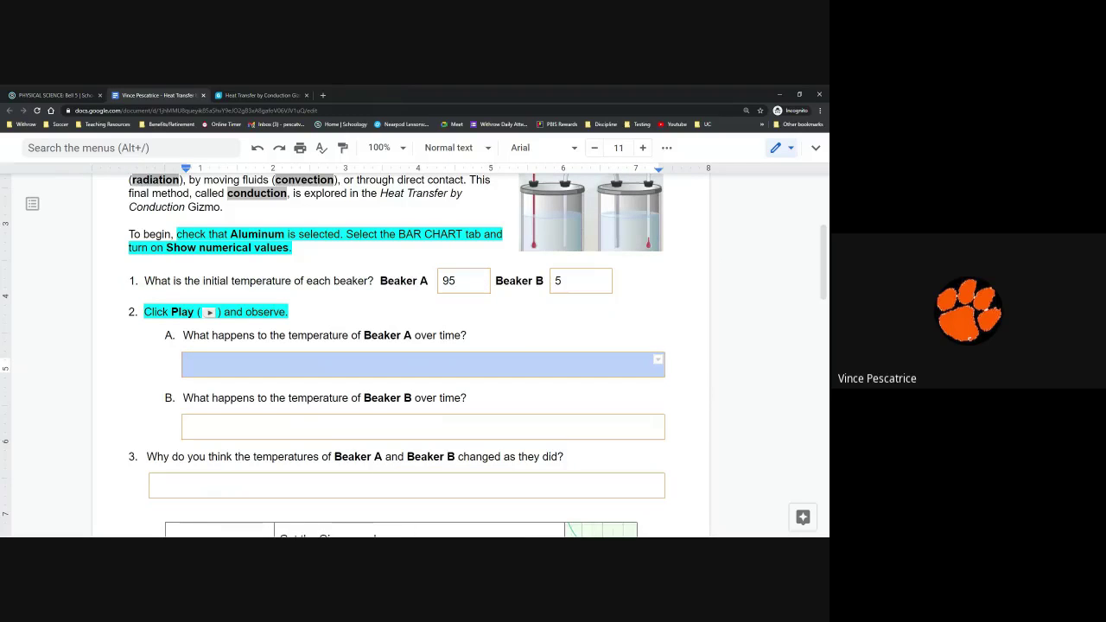
left_click(188, 364)
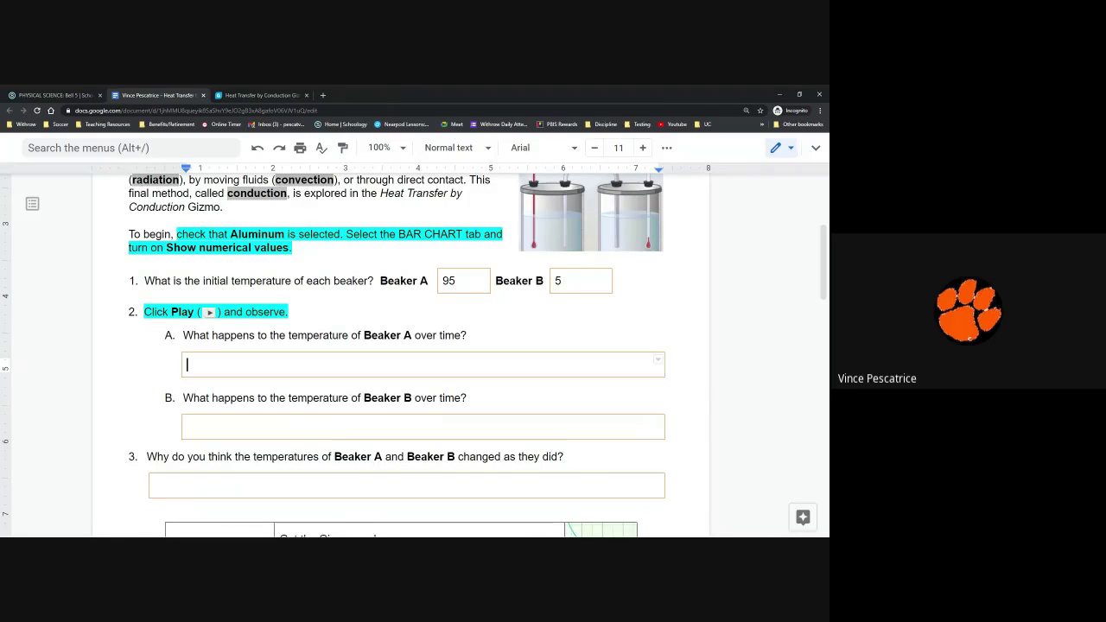
left_click(424, 427)
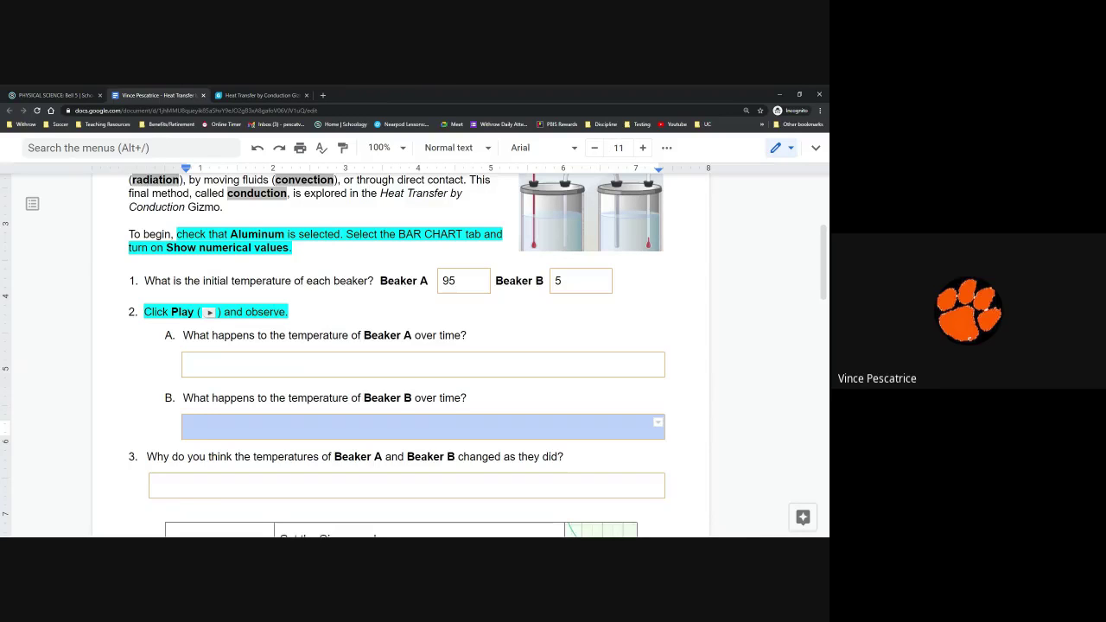
double_click(558, 281)
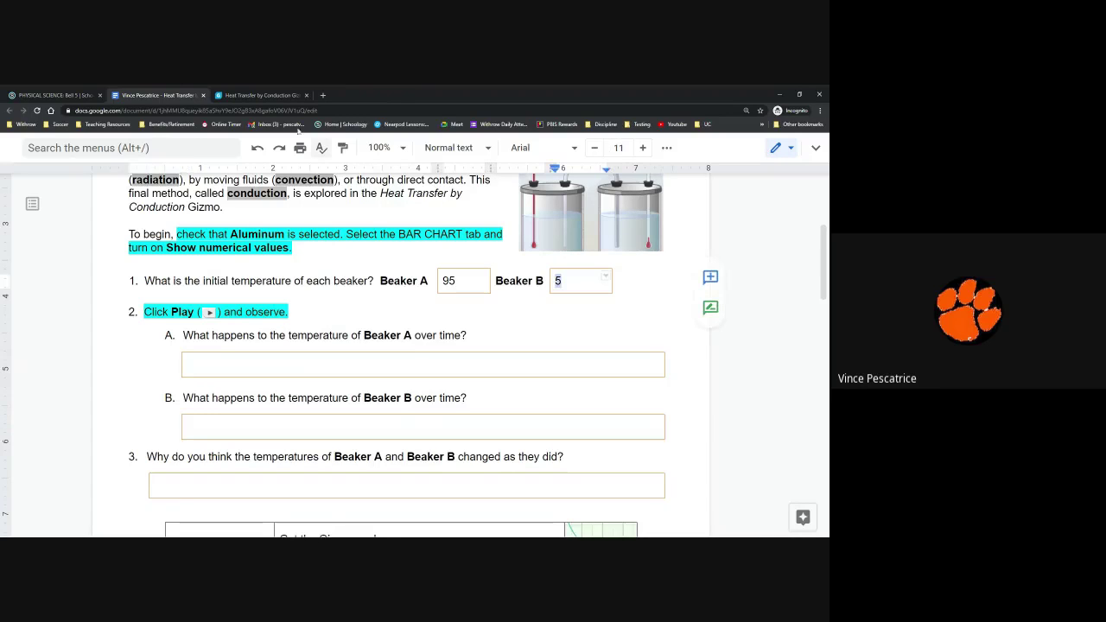
left_click(248, 97)
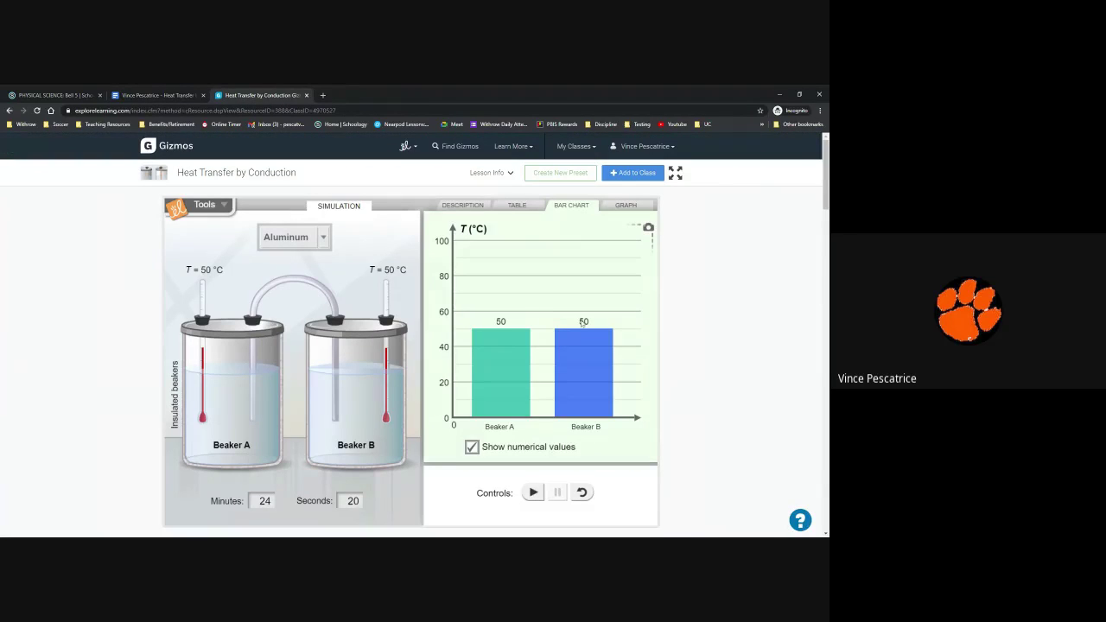
key("ctrl+shift+Tab")
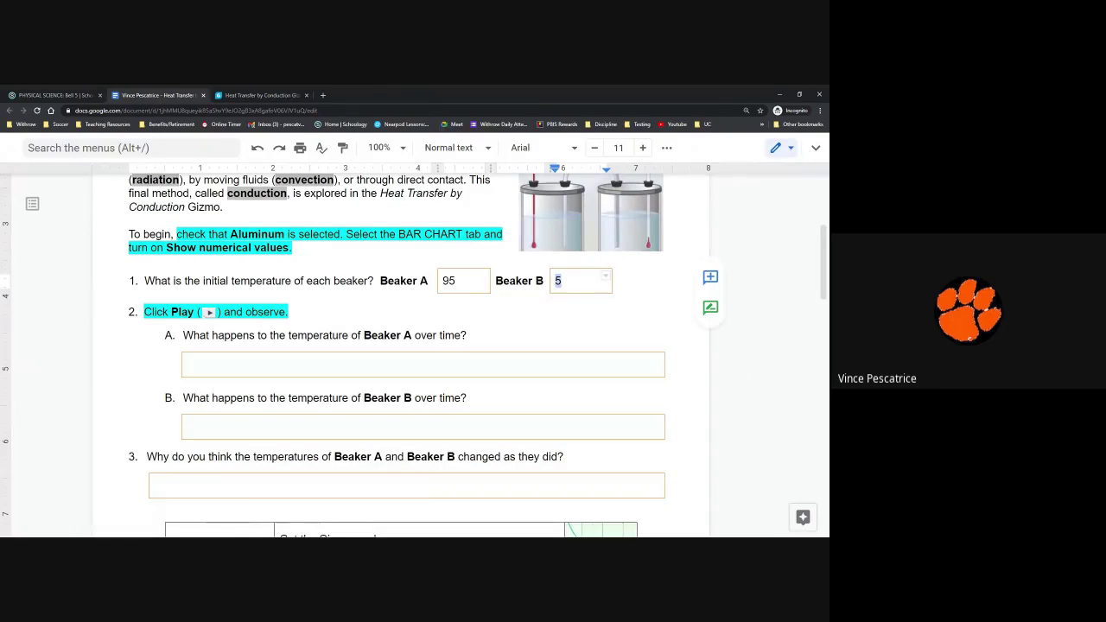
left_click(424, 427)
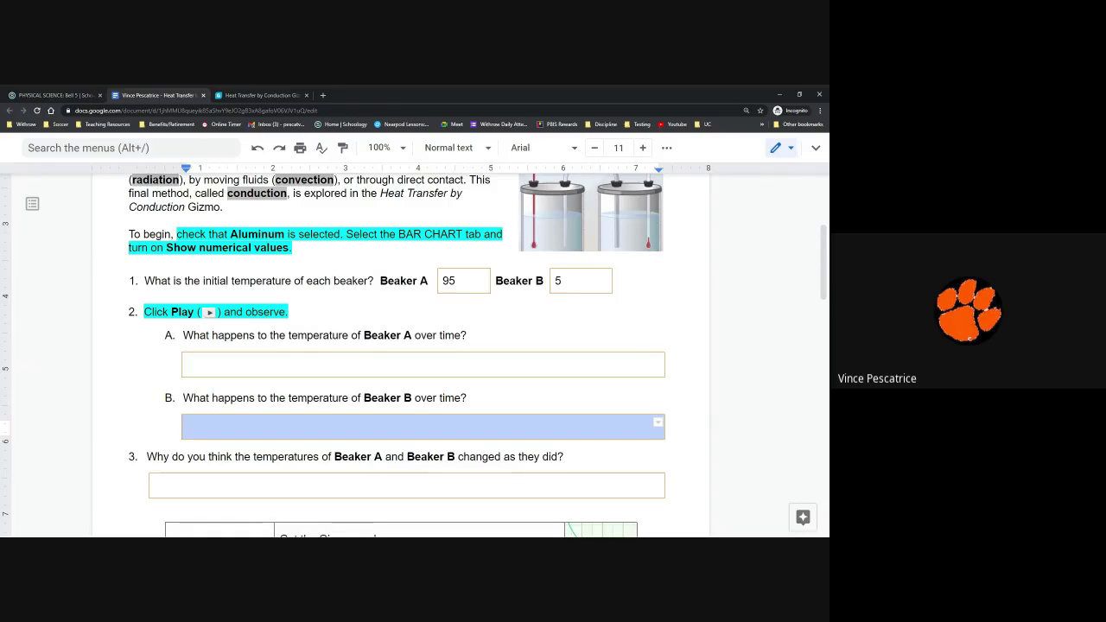
double_click(449, 281)
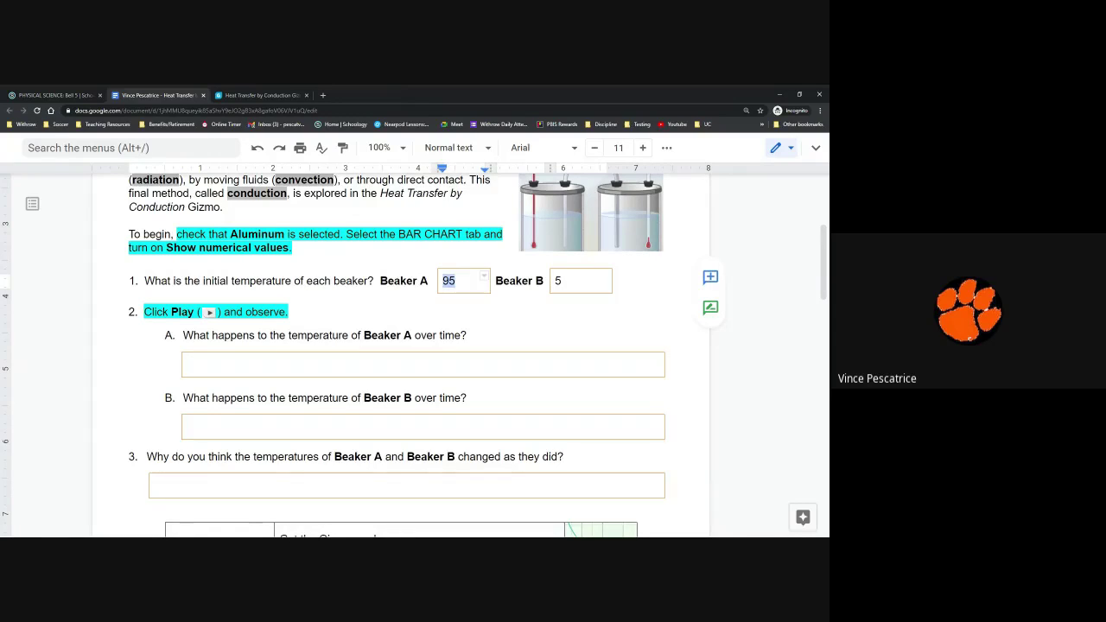
left_click(423, 364)
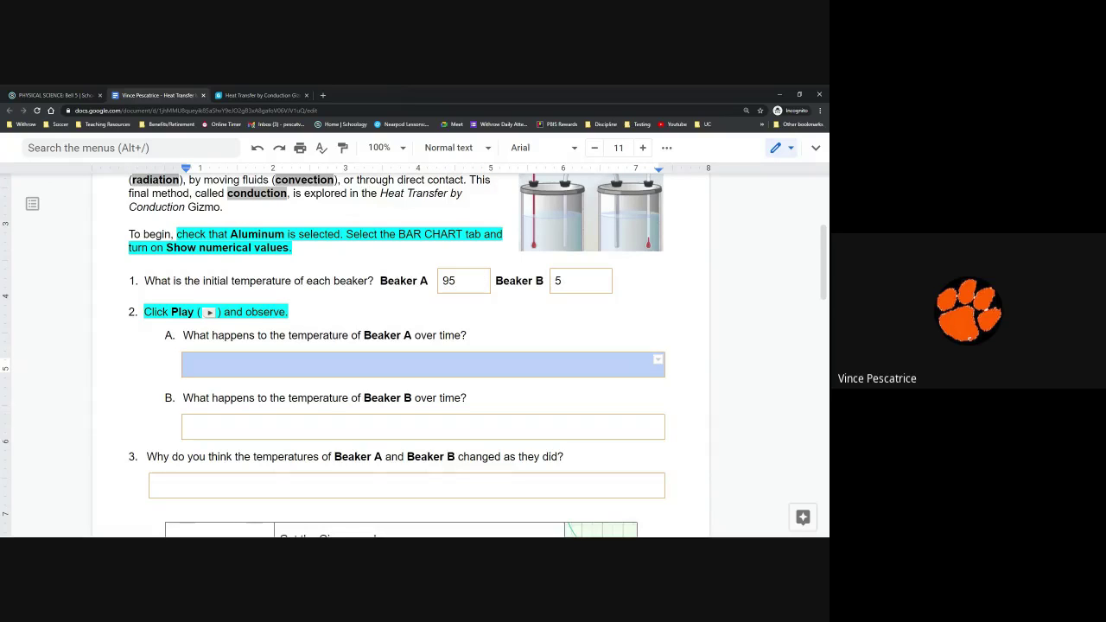
left_click(424, 364)
left_click(187, 426)
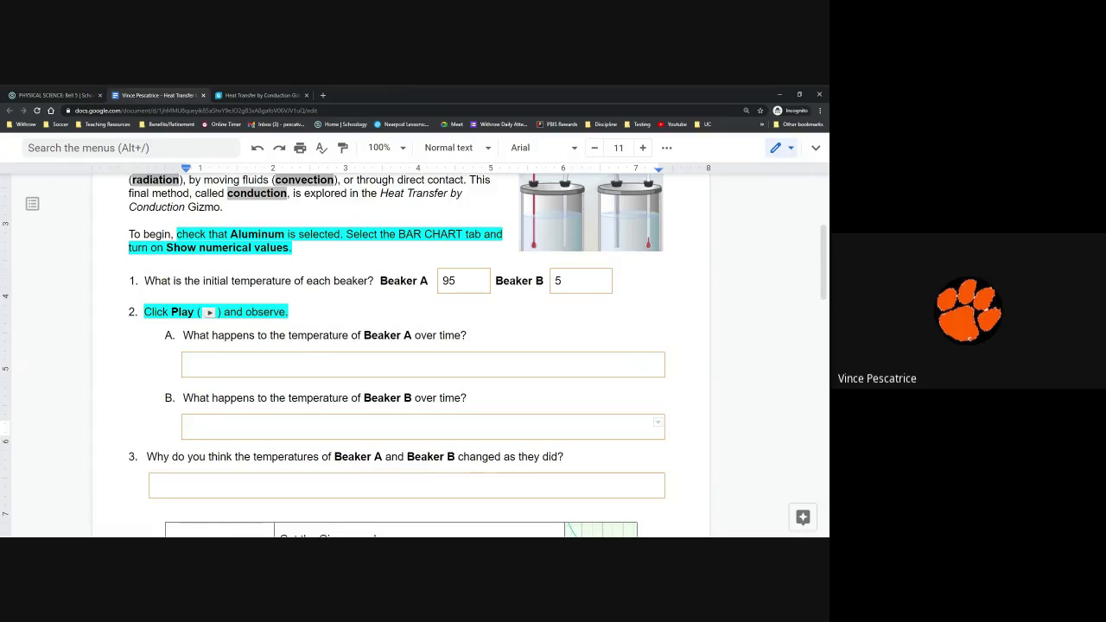
scroll(415, 354, "down", 2)
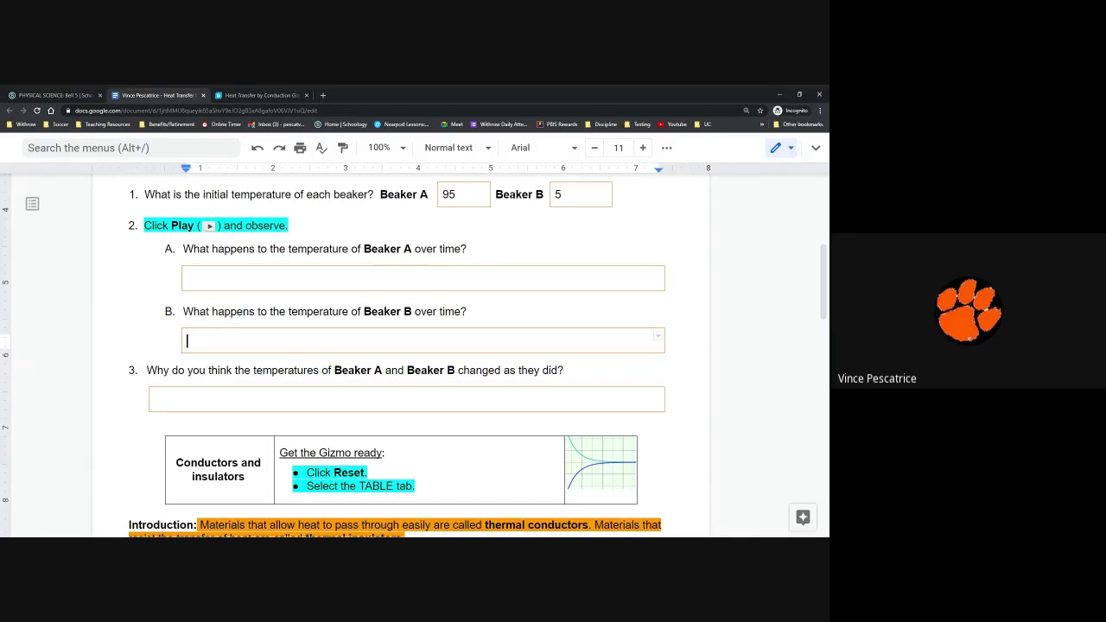
Select question 3's opening words and its answer box, then scroll down the worksheet.
left_click_drag(147, 370, 231, 370)
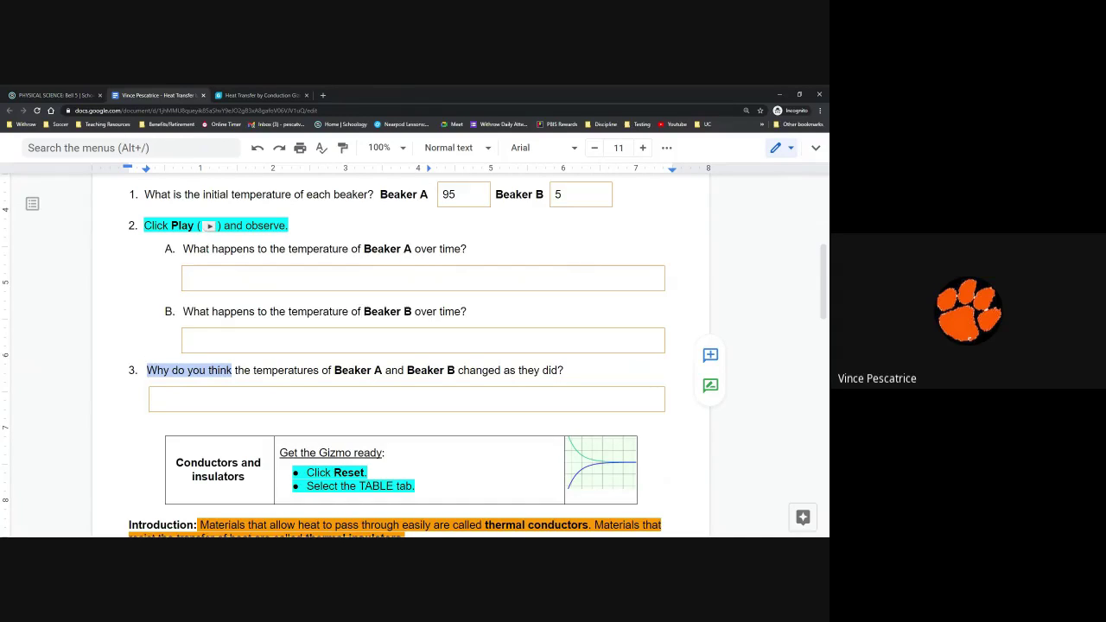
left_click(407, 399)
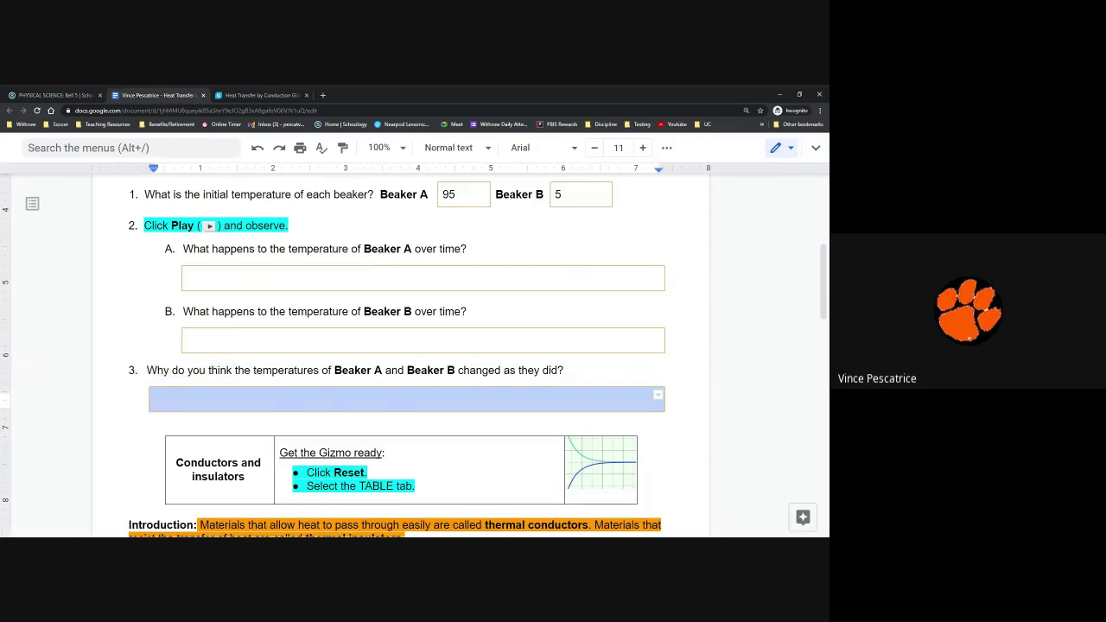
scroll(415, 346, "down", 3)
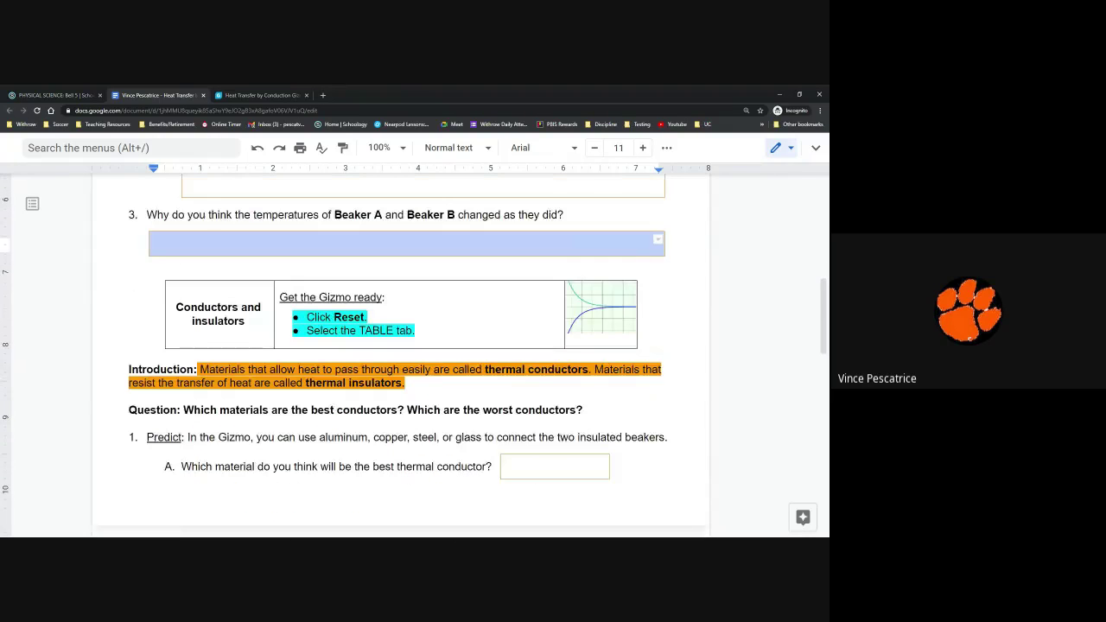
scroll(415, 346, "down", 1)
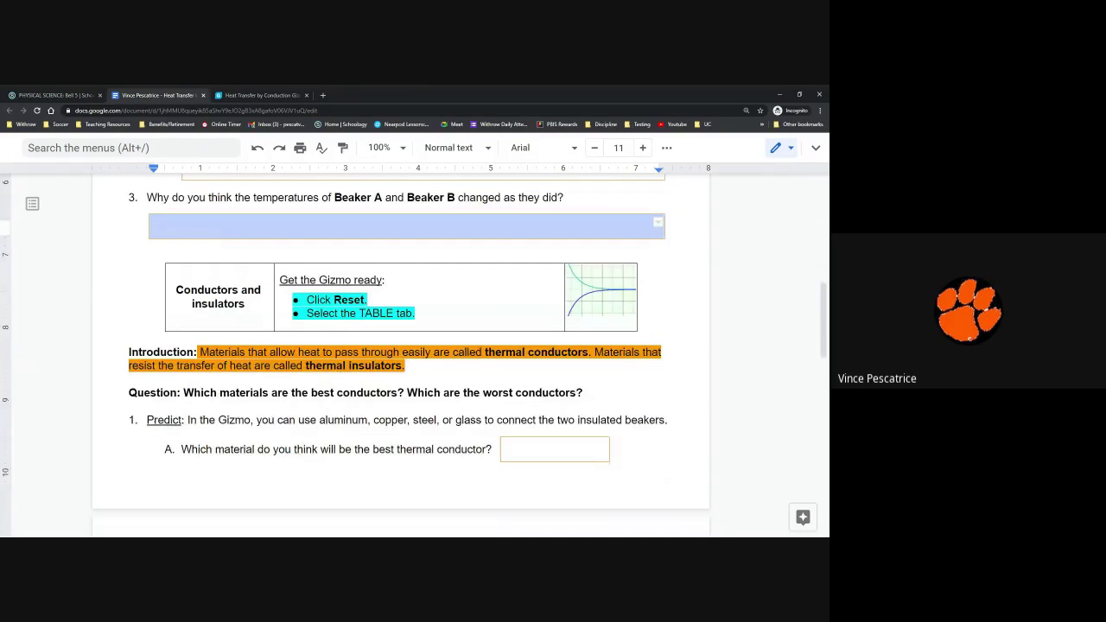
Change the lowercase 'insulators' to 'Insulators' in the Conductors and Insulators table cell.
left_click(192, 303)
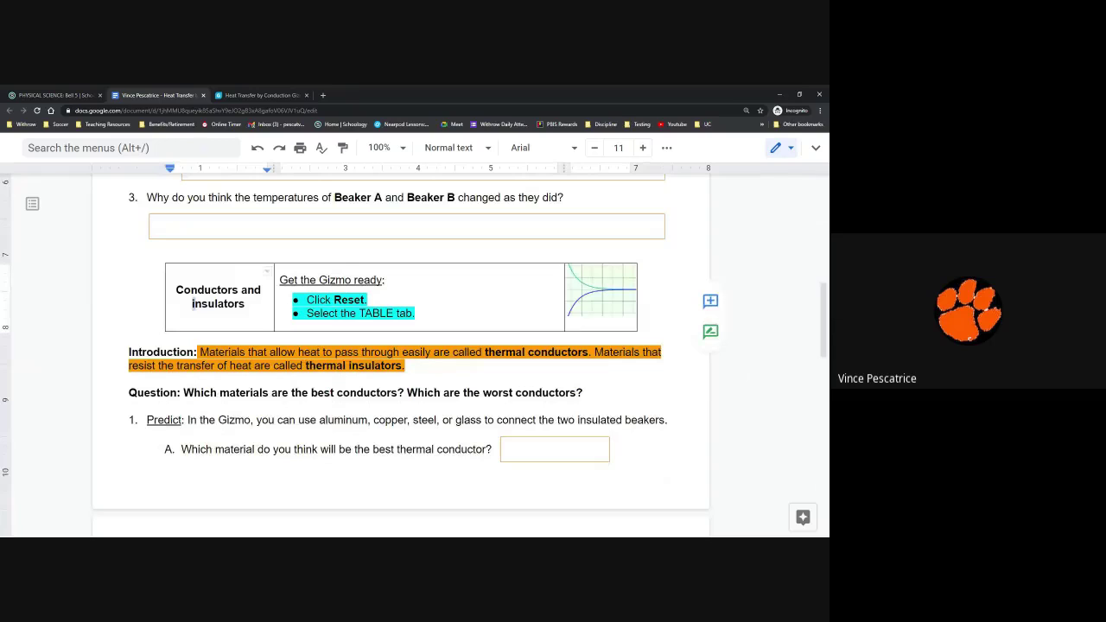
key("Delete")
type("I")
left_click(368, 300)
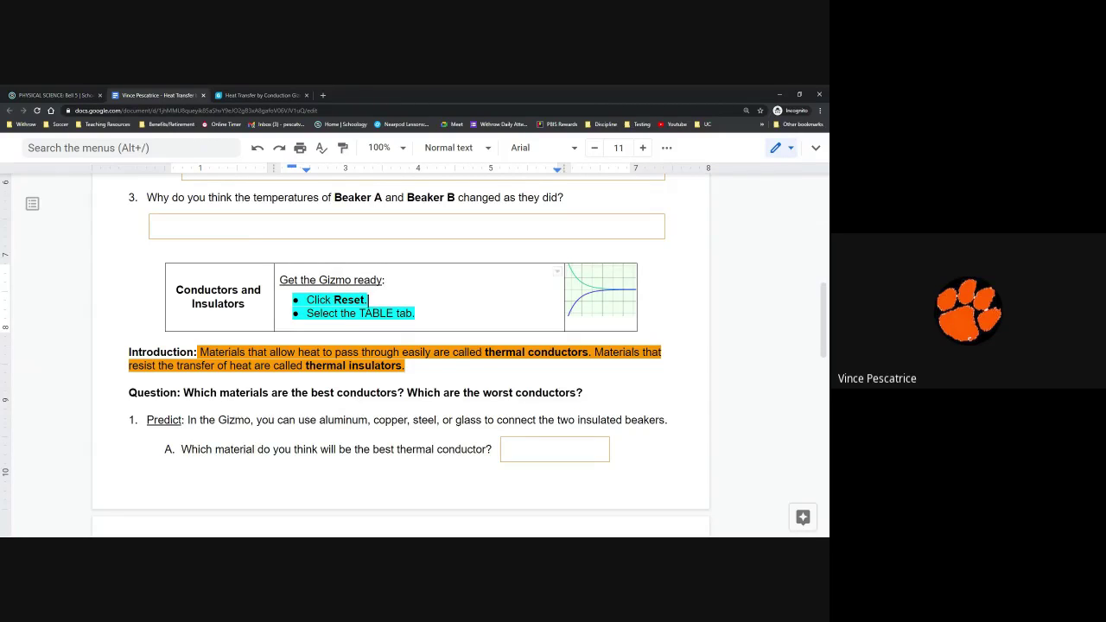
left_click_drag(129, 351, 238, 353)
left_click(404, 366)
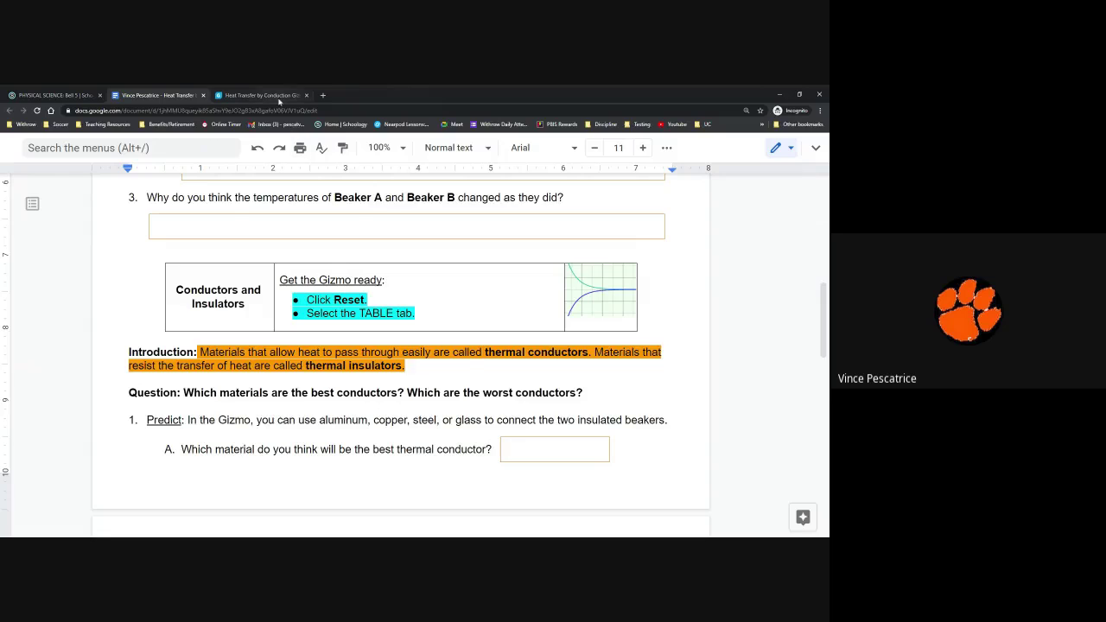
Reset the Gizmo to 0 seconds, browse its tabs ending on the empty TABLE, and return.
left_click(275, 96)
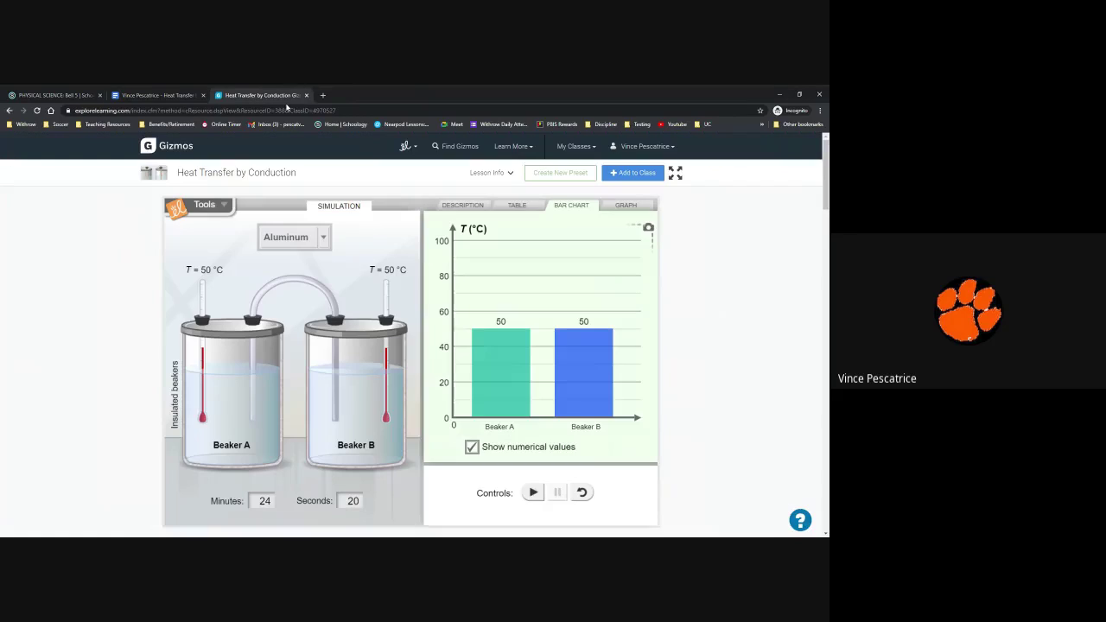
left_click(583, 494)
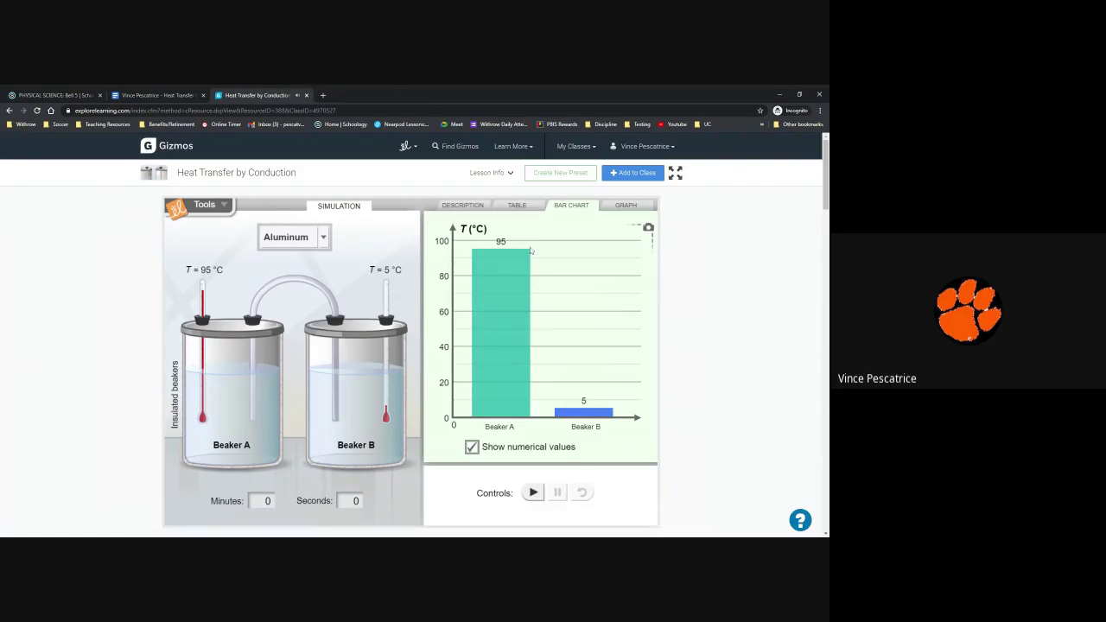
left_click(516, 205)
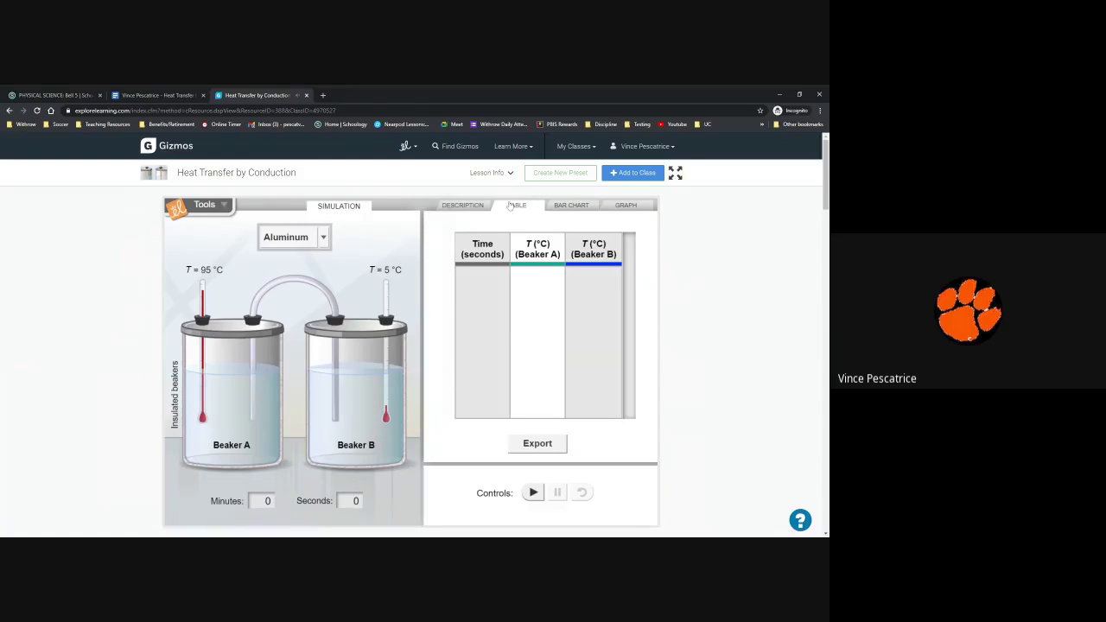
left_click(466, 210)
left_click(516, 208)
left_click(622, 207)
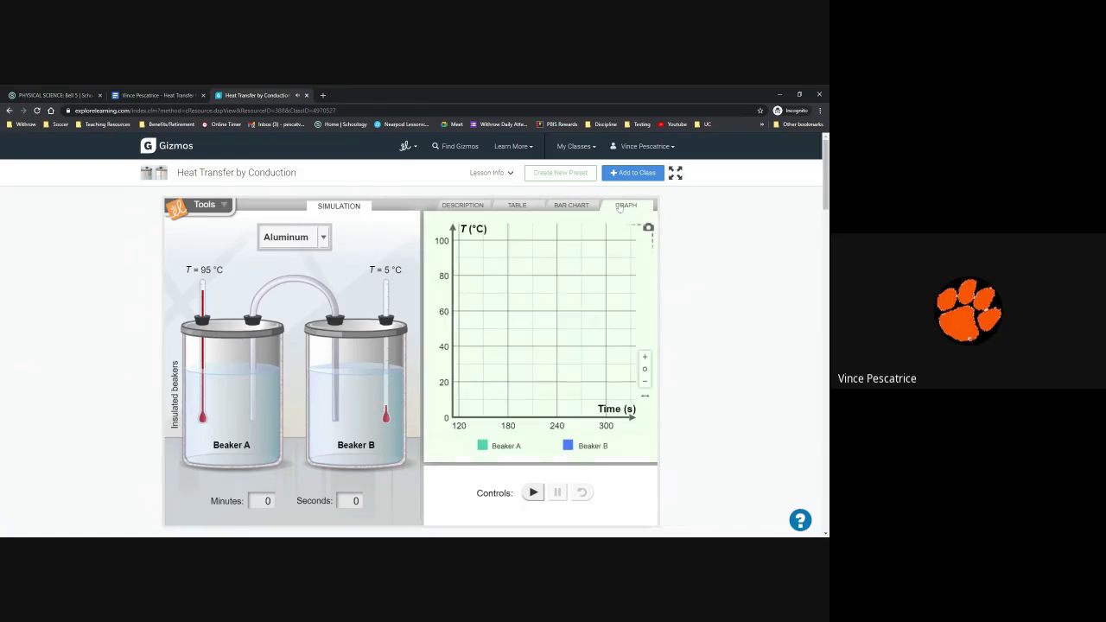
left_click(571, 207)
left_click(517, 207)
left_click(475, 210)
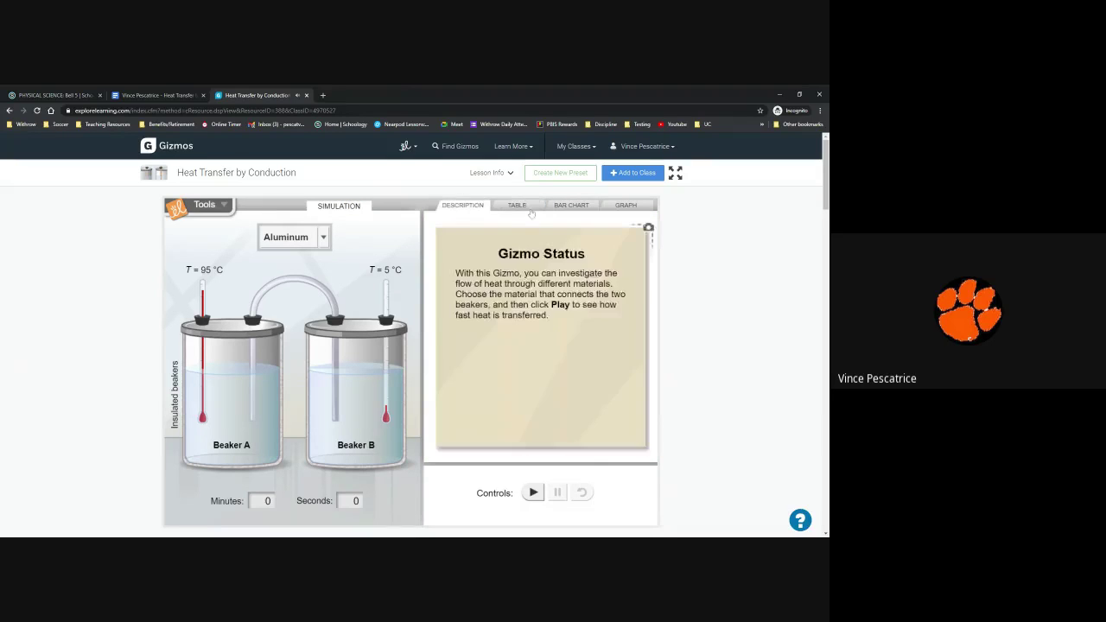
left_click(531, 212)
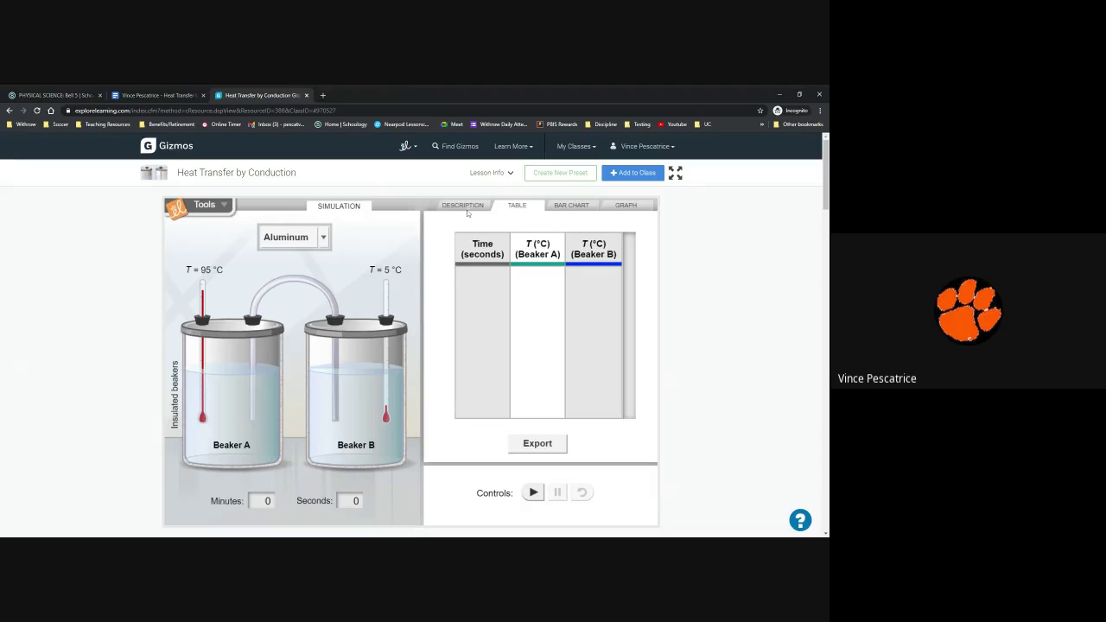
left_click(175, 98)
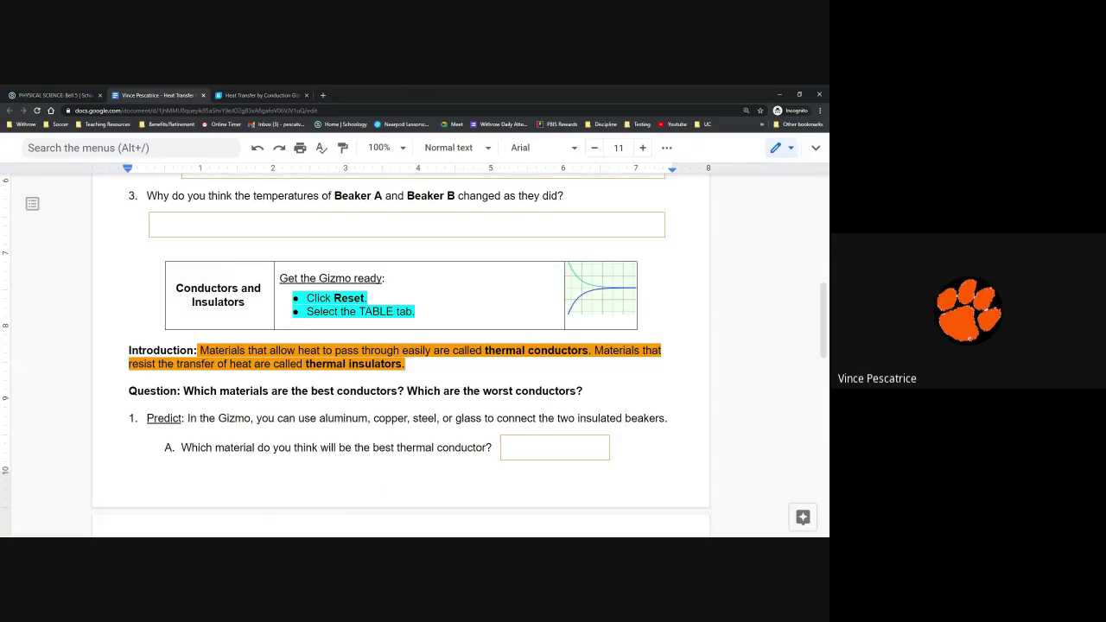
scroll(401, 346, "down", 4)
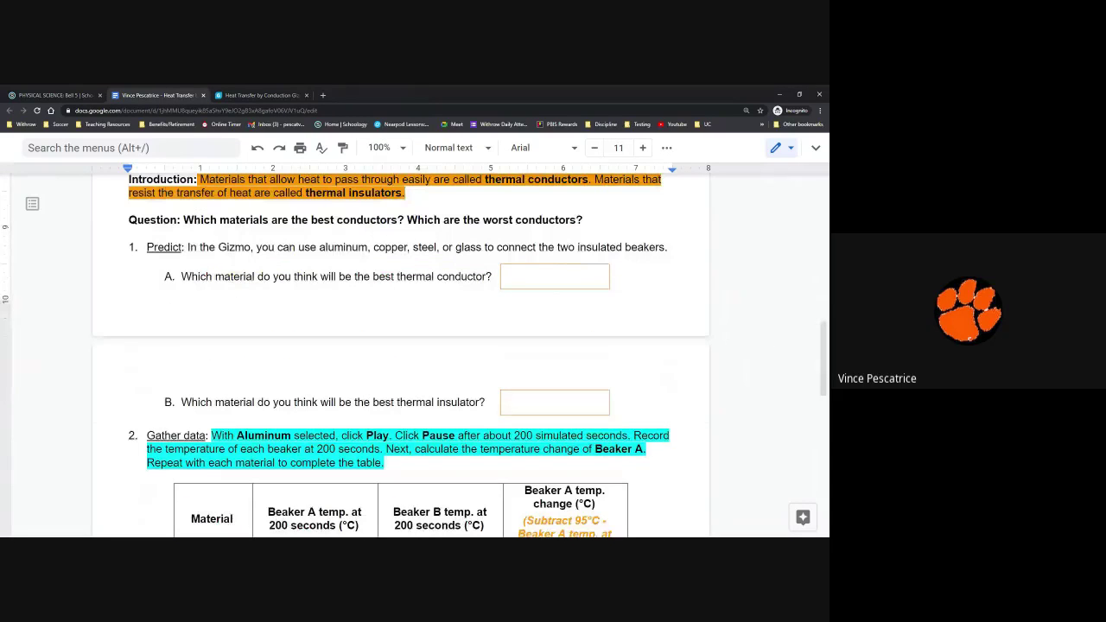
scroll(401, 354, "up", 1)
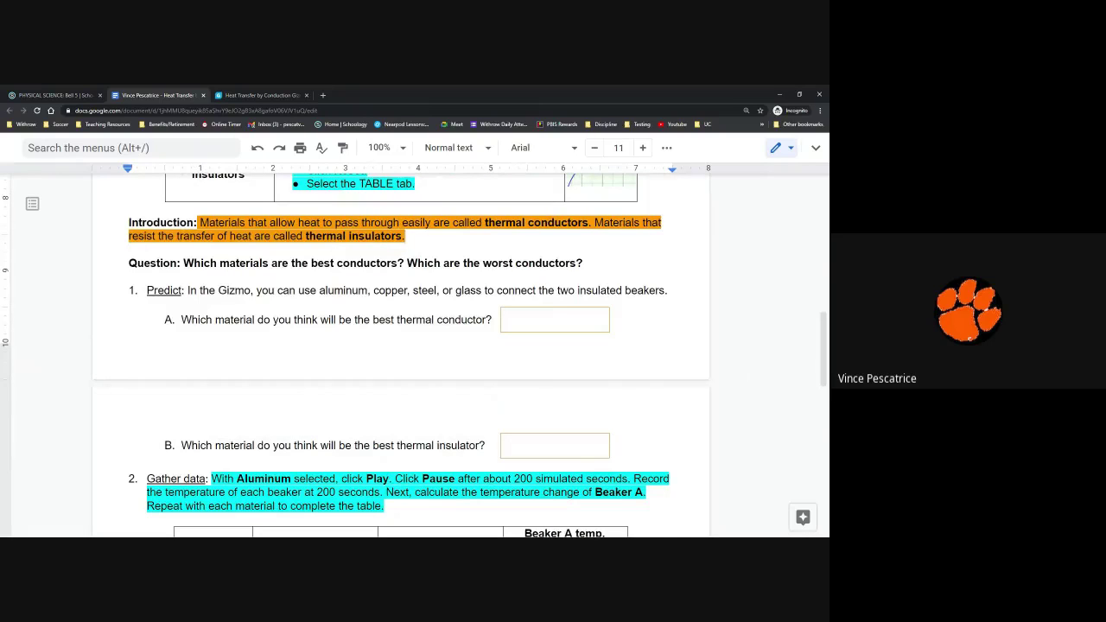
left_click_drag(256, 290, 483, 291)
left_click_drag(496, 290, 668, 291)
left_click(230, 96)
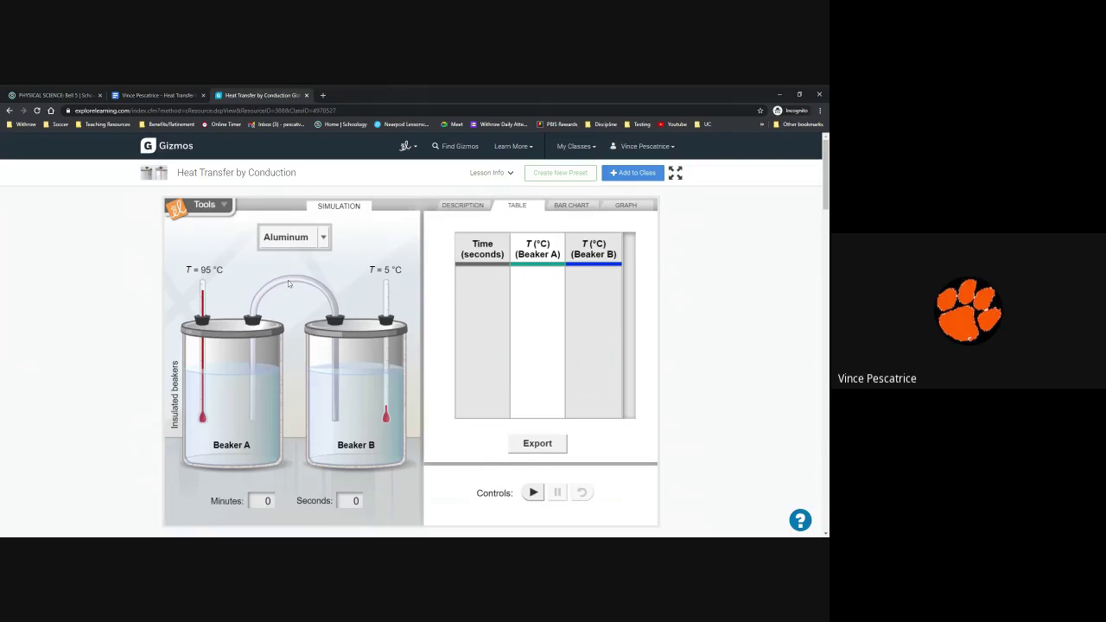
left_click(170, 95)
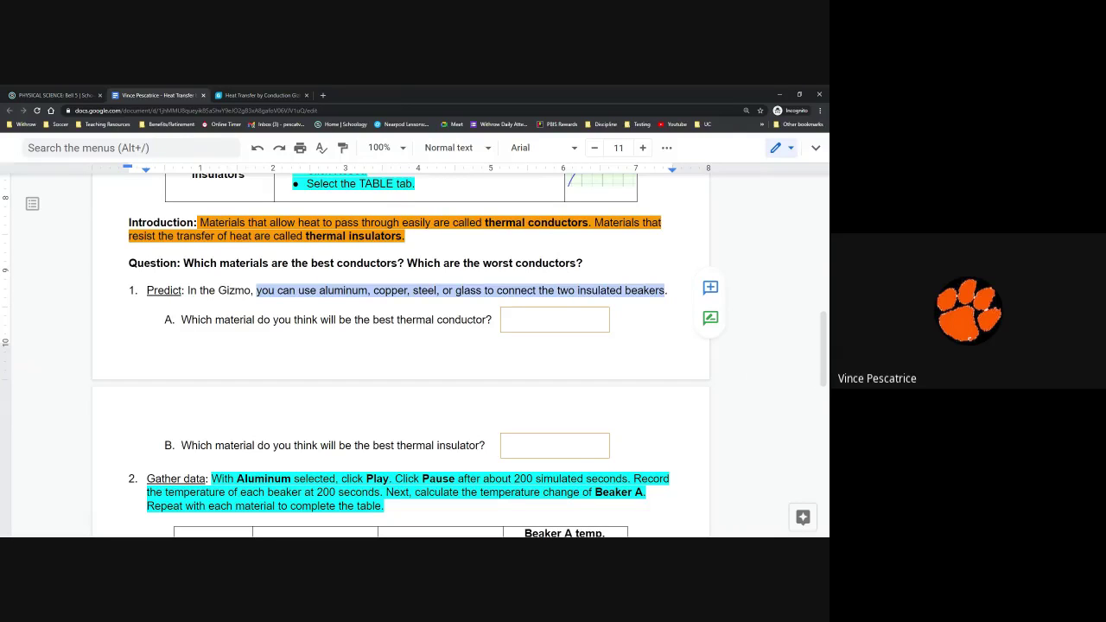
left_click(295, 319)
left_click_drag(272, 320, 318, 320)
left_click(510, 320)
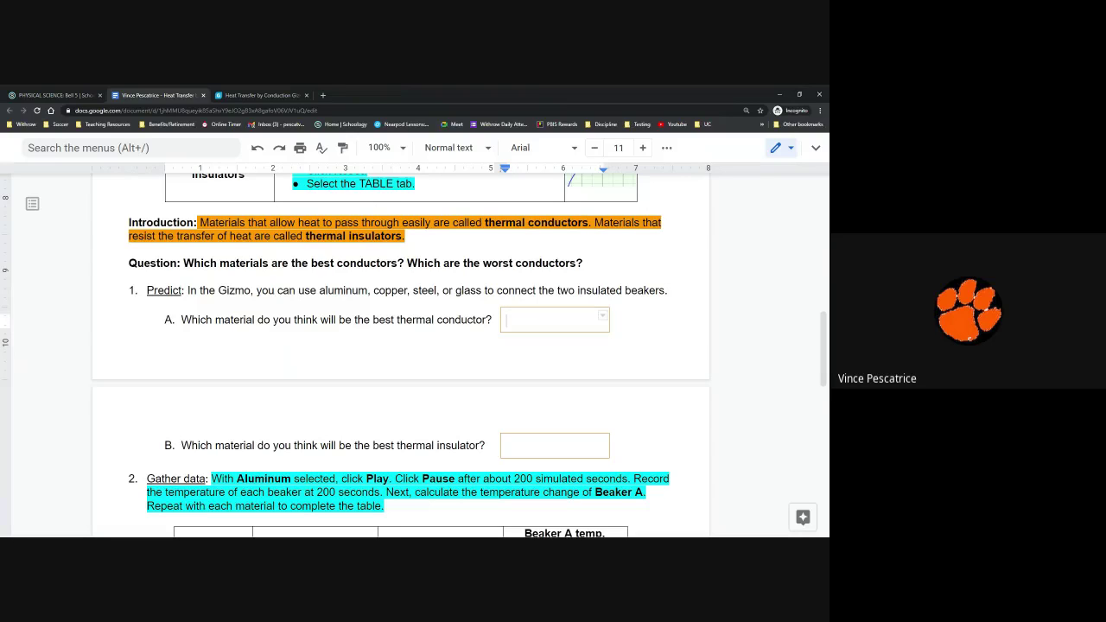
scroll(415, 354, "down", 1)
scroll(415, 354, "up", 1)
left_click(132, 249)
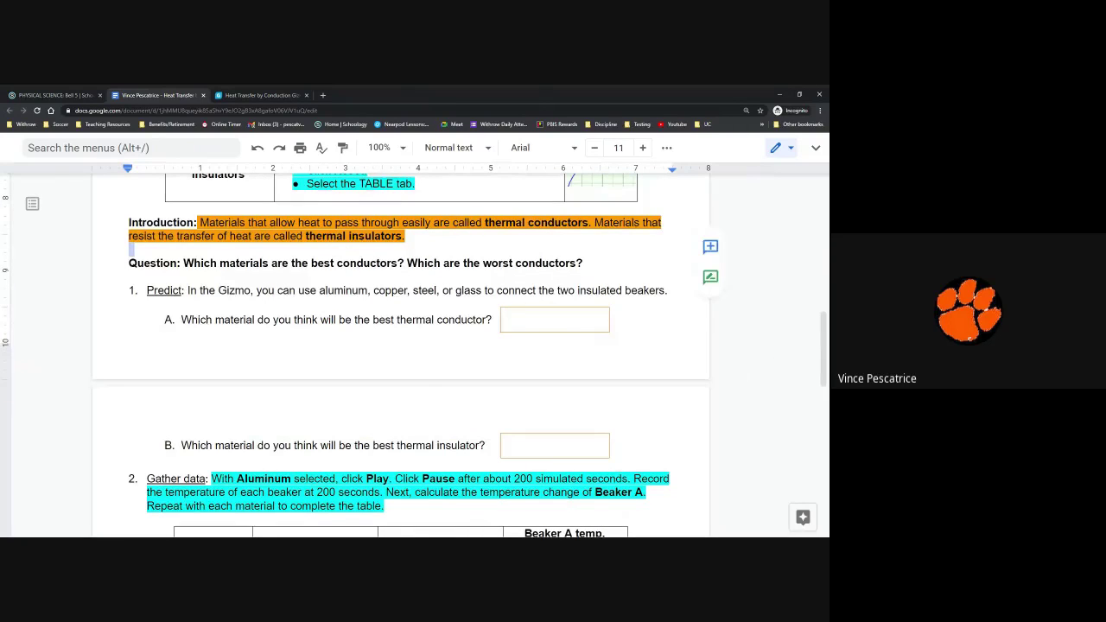
left_click_drag(397, 320, 490, 320)
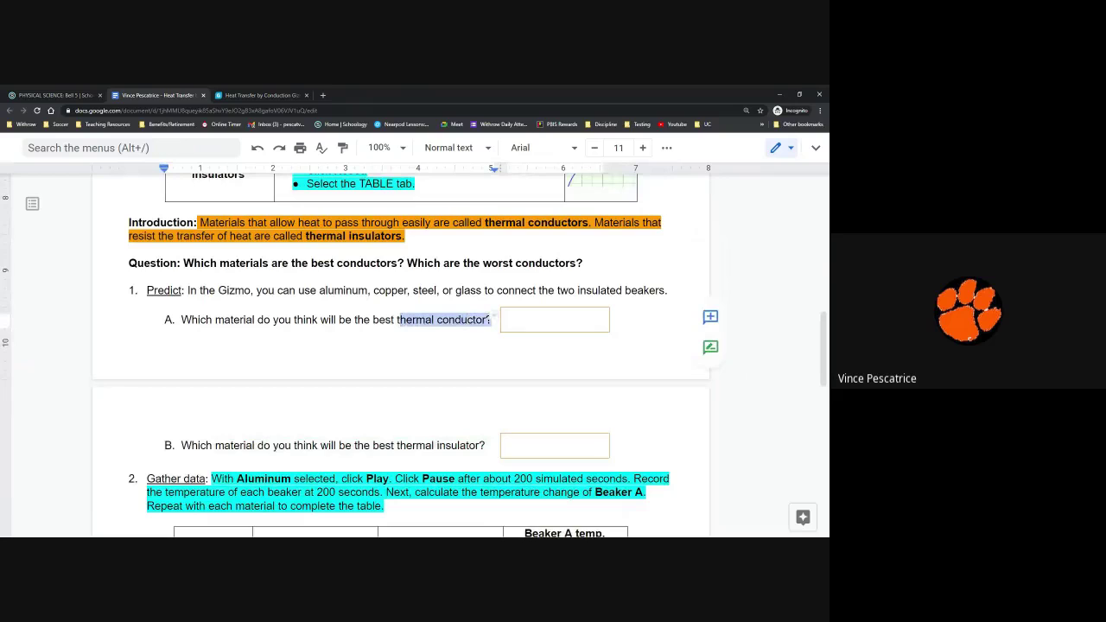
left_click_drag(396, 445, 480, 446)
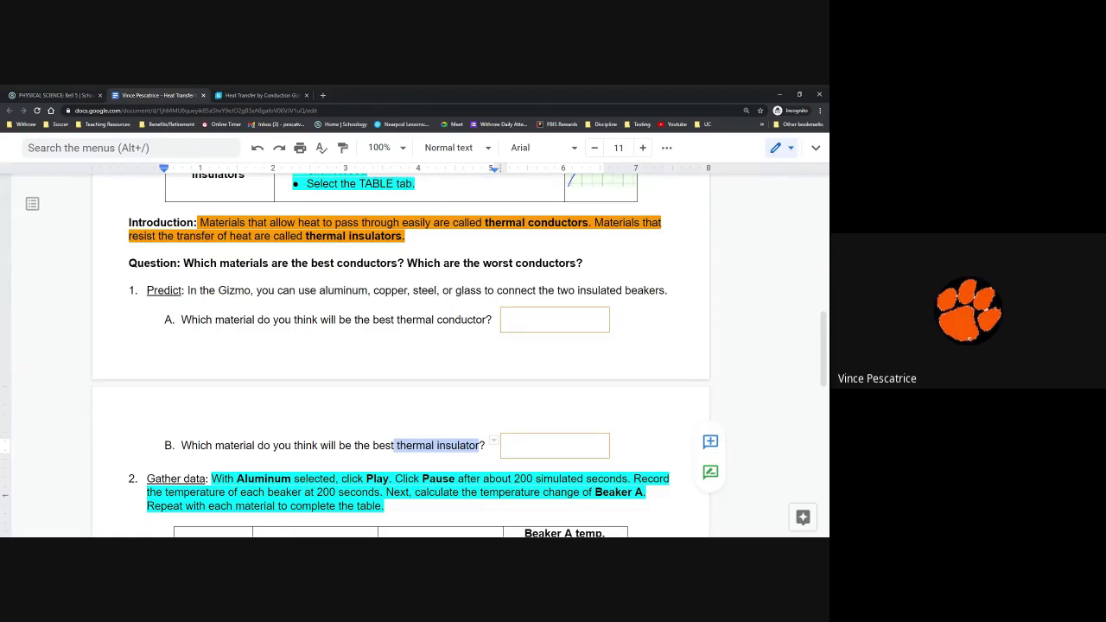
left_click(389, 223)
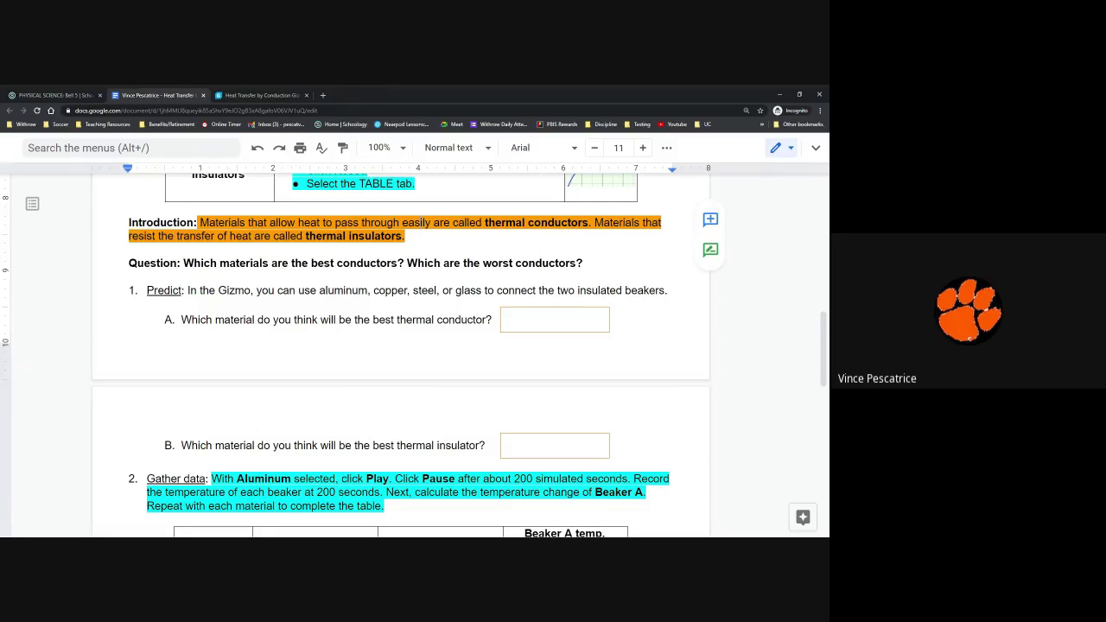
double_click(457, 445)
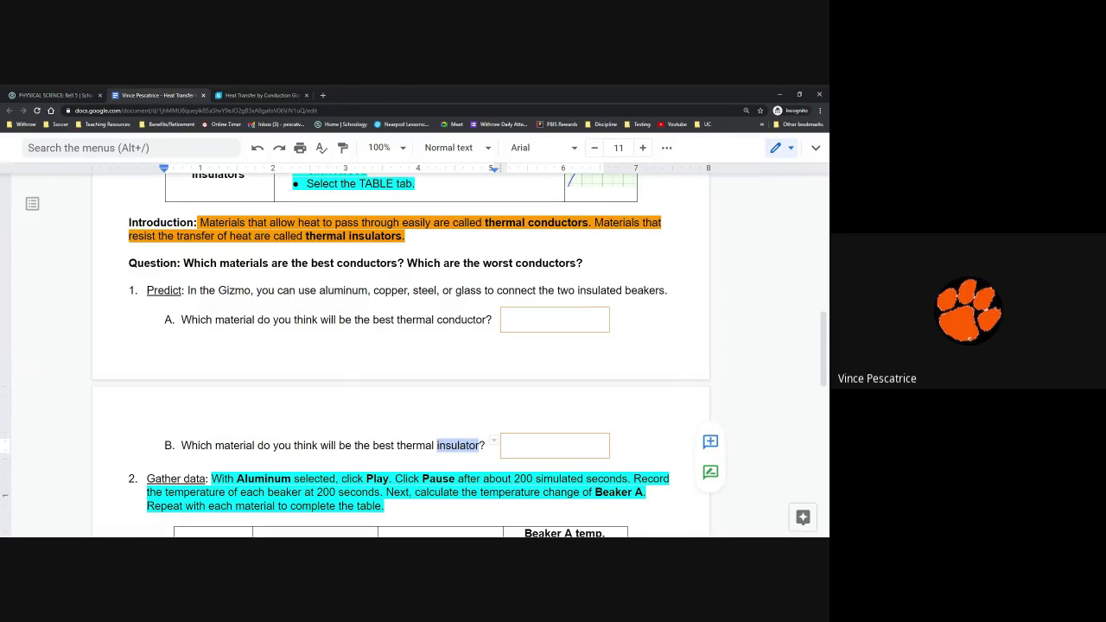
left_click_drag(372, 320, 490, 320)
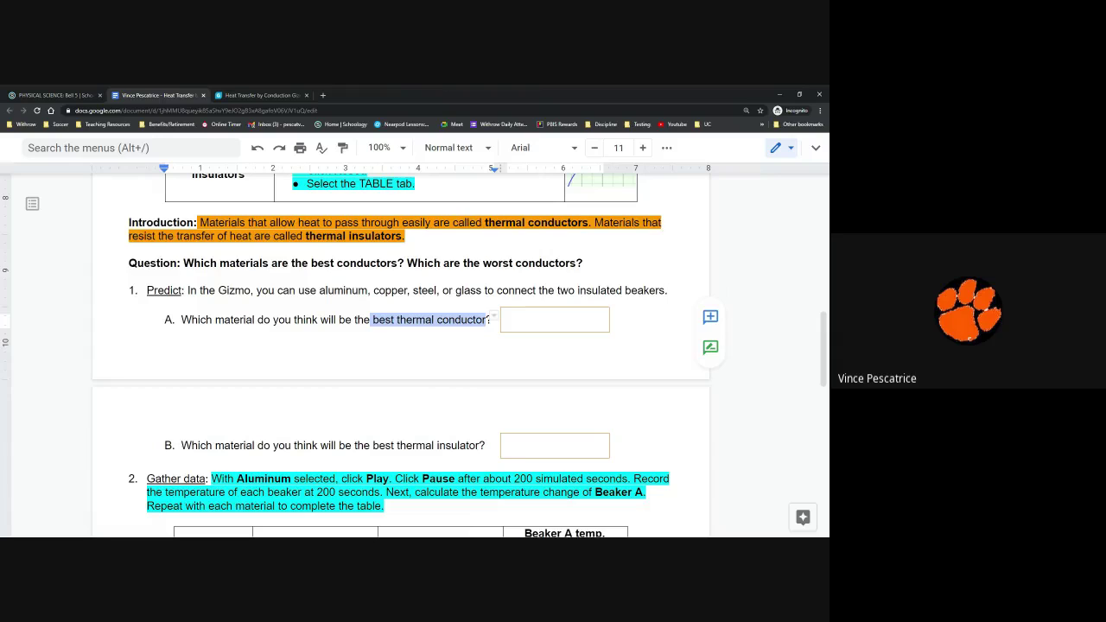
left_click_drag(379, 445, 478, 445)
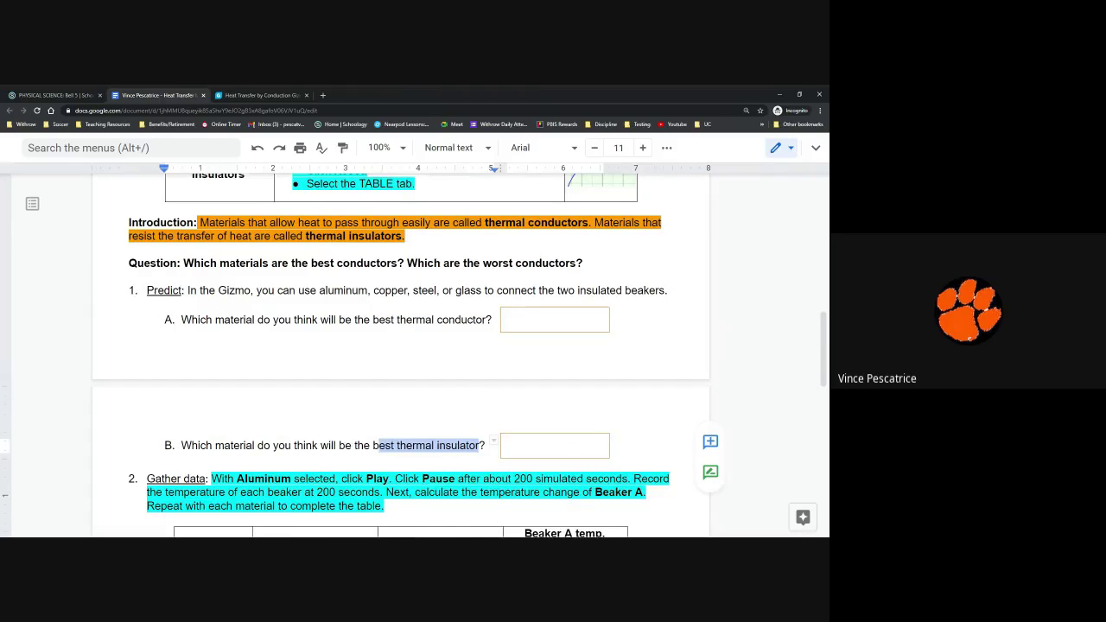
scroll(413, 356, "down", 3)
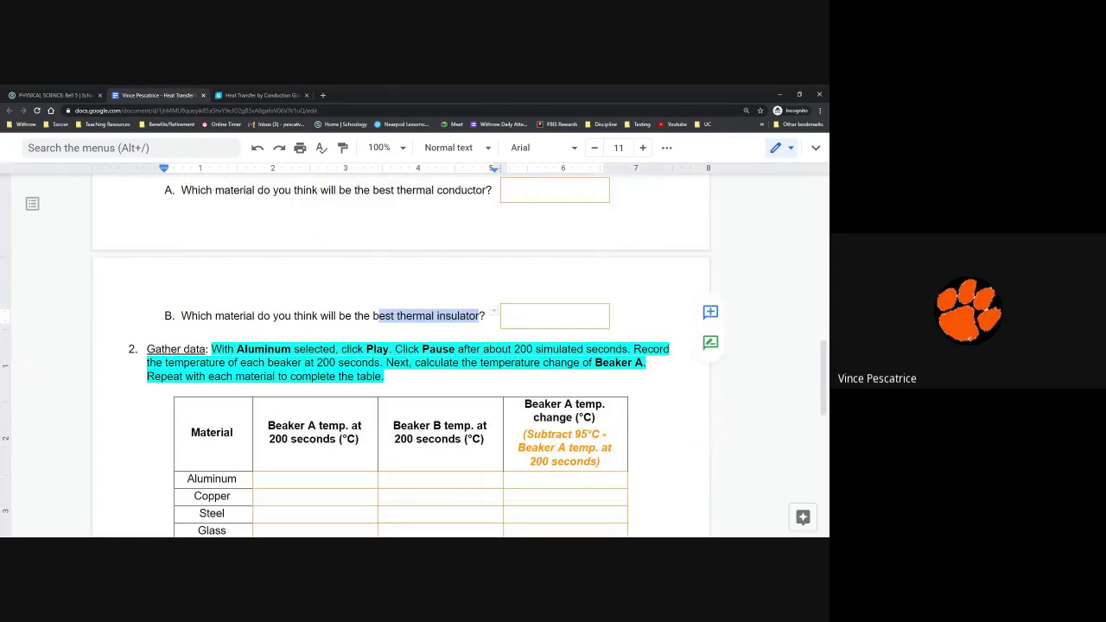
scroll(401, 354, "down", 1)
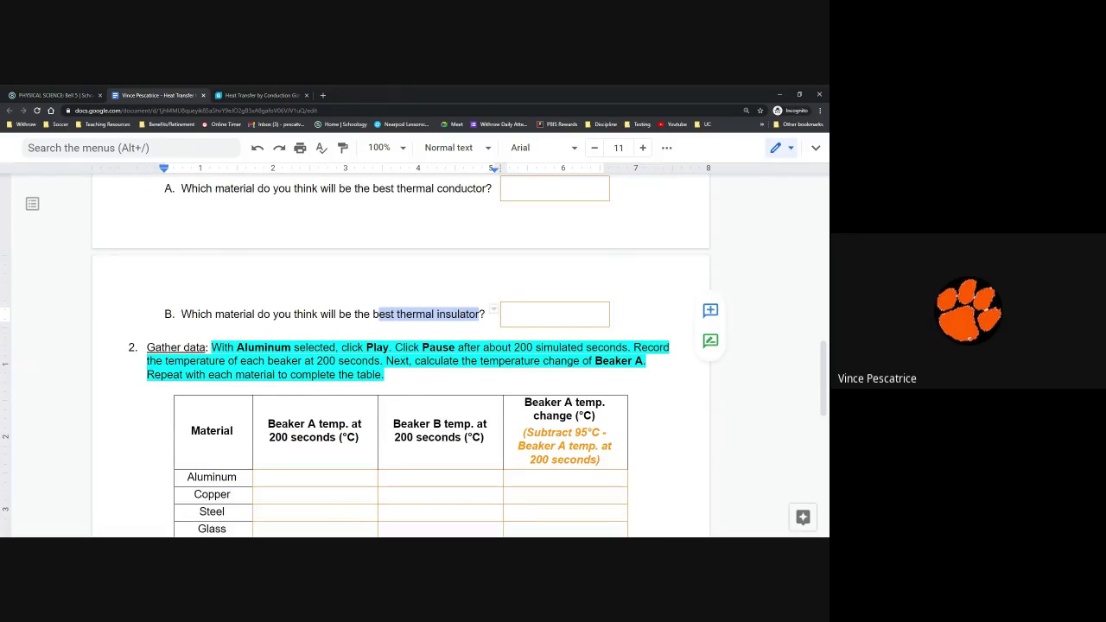
scroll(401, 355, "down", 1)
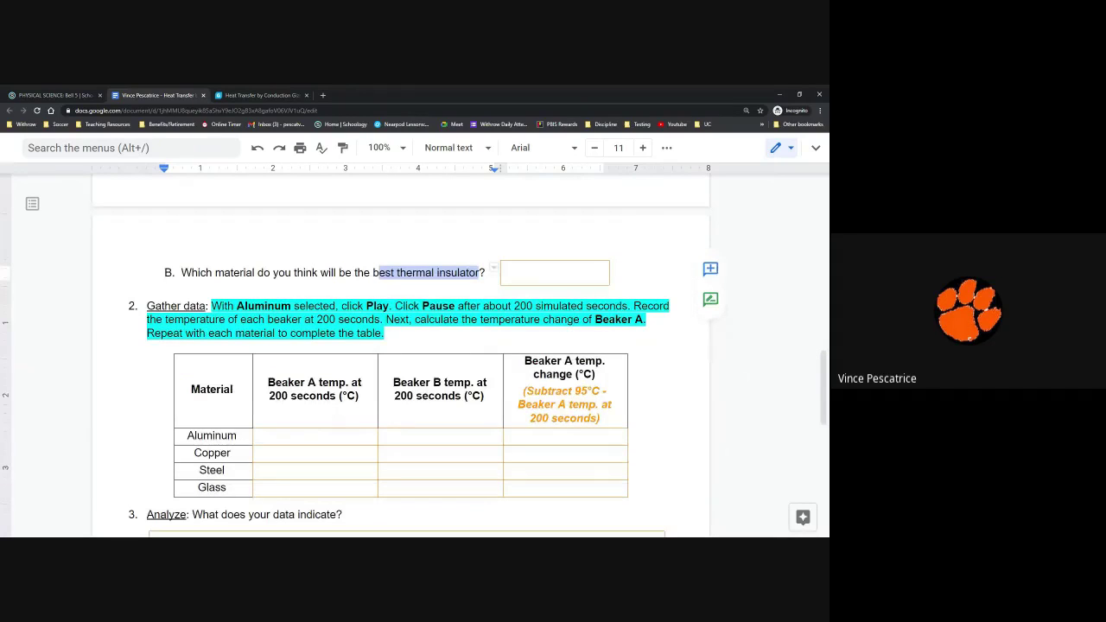